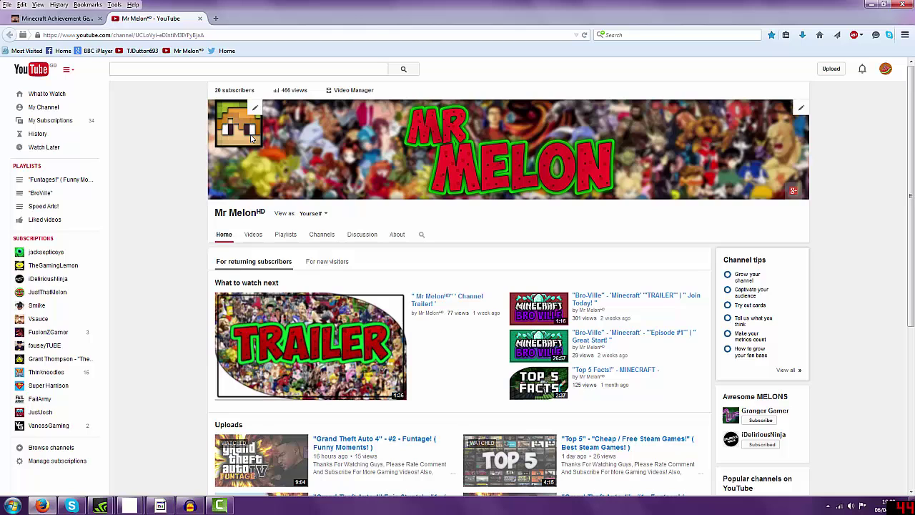
Generate a Minecraft avatar head with type Avatar and size 256 in the Achievement Generator
{"action": "left_click", "coordinate": [57, 18]}
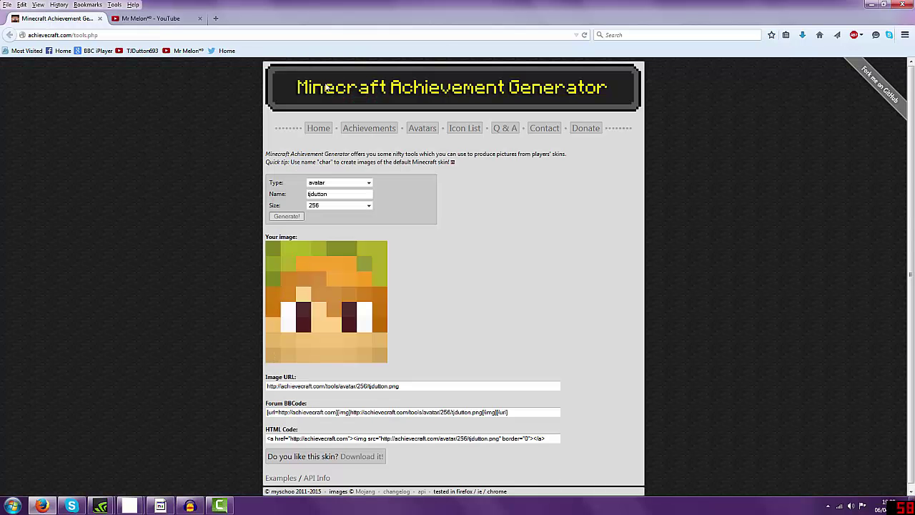
{"action": "left_click", "coordinate": [148, 20]}
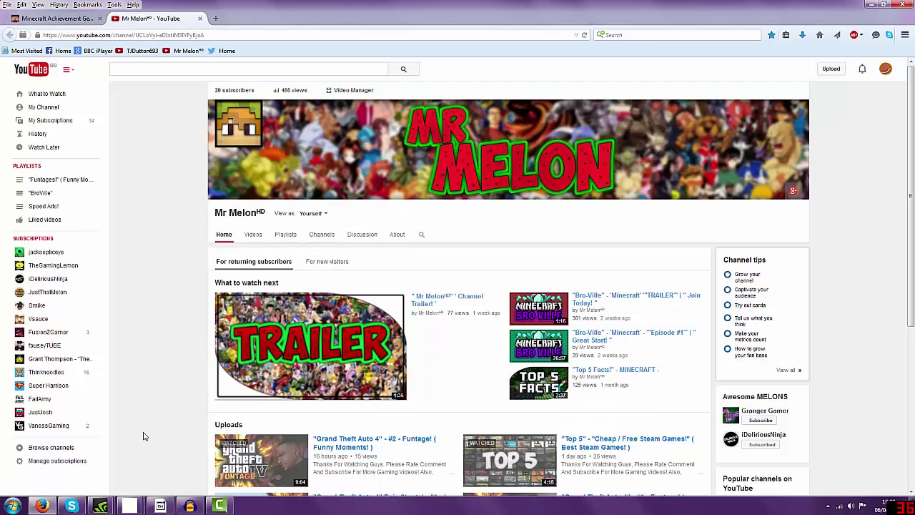
{"action": "left_click", "coordinate": [100, 466]}
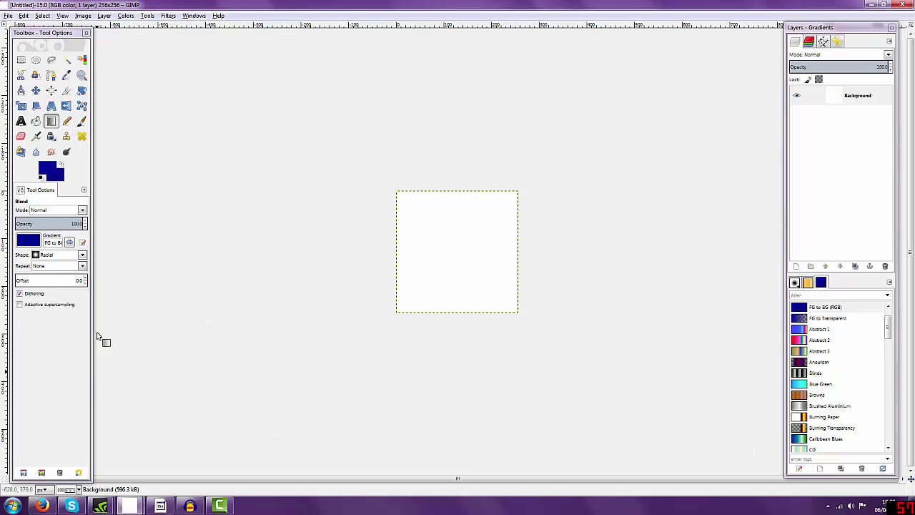
{"action": "left_click", "coordinate": [42, 506]}
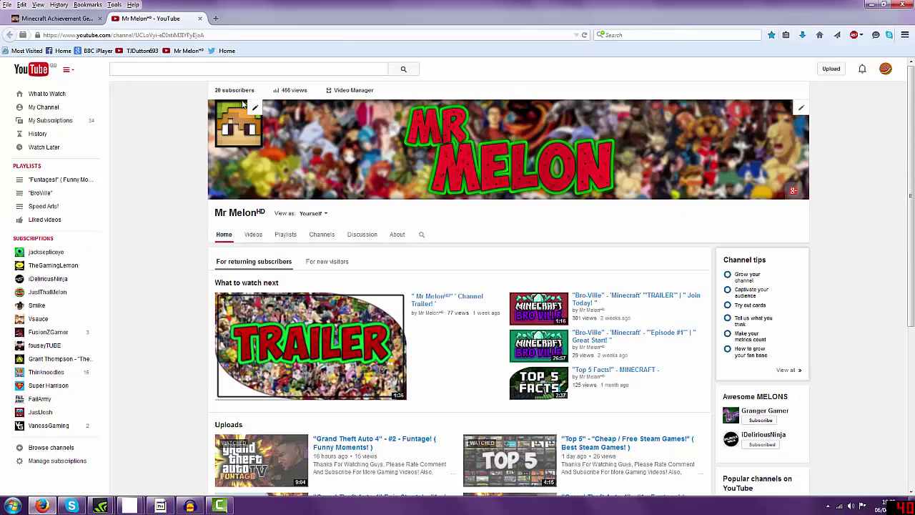
{"action": "left_click", "coordinate": [30, 19]}
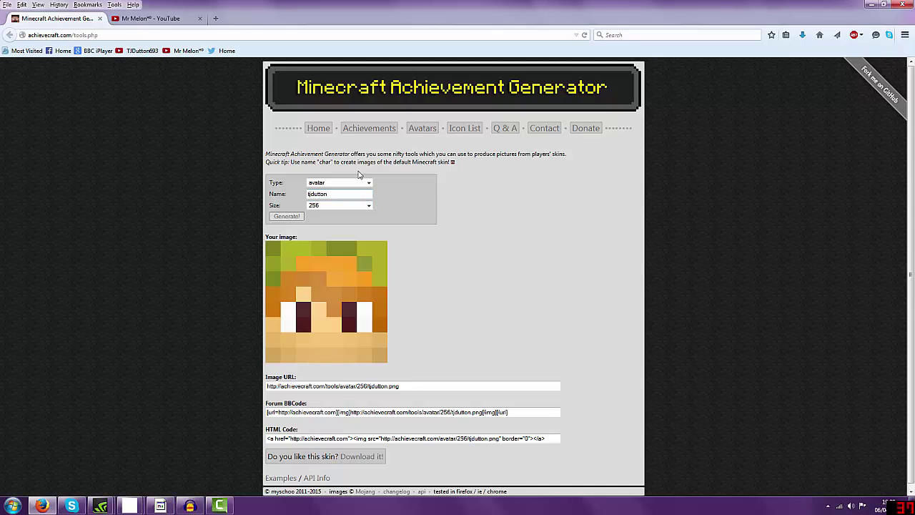
{"action": "left_click", "coordinate": [343, 194]}
{"action": "left_click", "coordinate": [318, 185]}
{"action": "left_click", "coordinate": [330, 184]}
{"action": "left_click", "coordinate": [319, 206]}
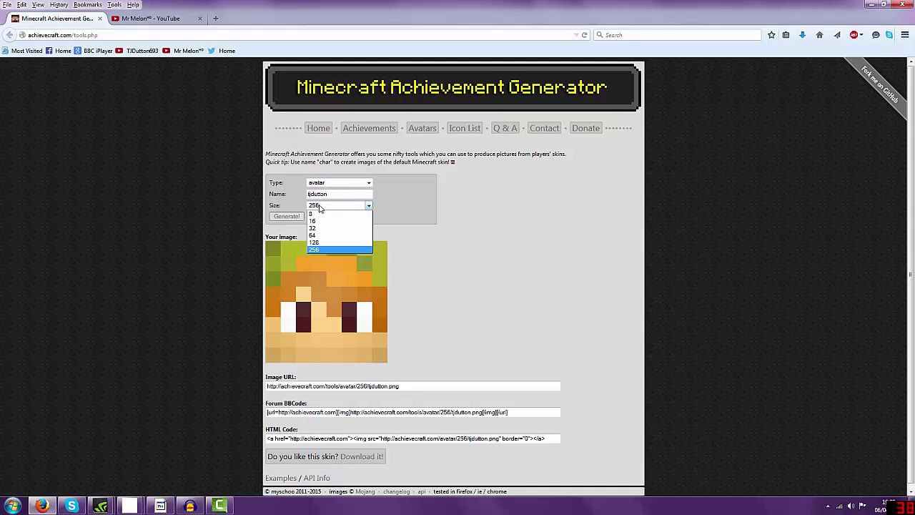
{"action": "left_click", "coordinate": [322, 250]}
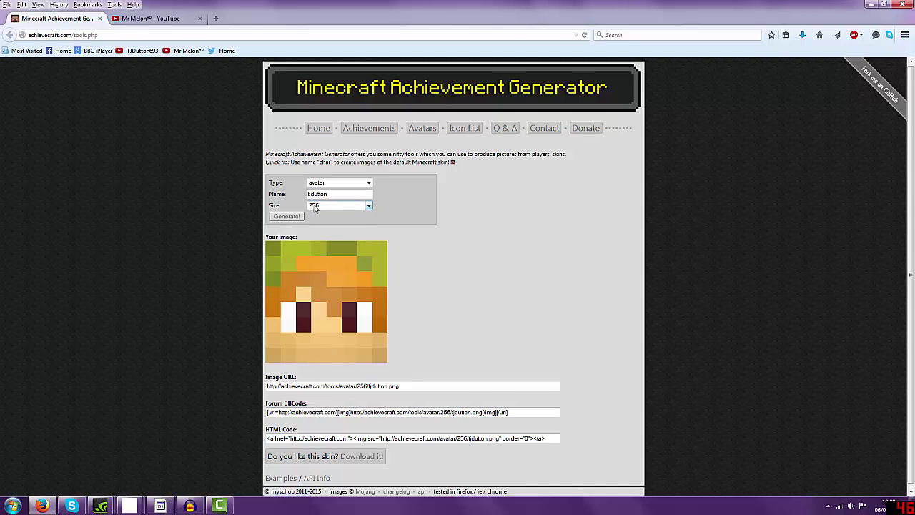
{"action": "scroll", "coordinate": [400, 329], "scroll_direction": "down", "scroll_amount": 1}
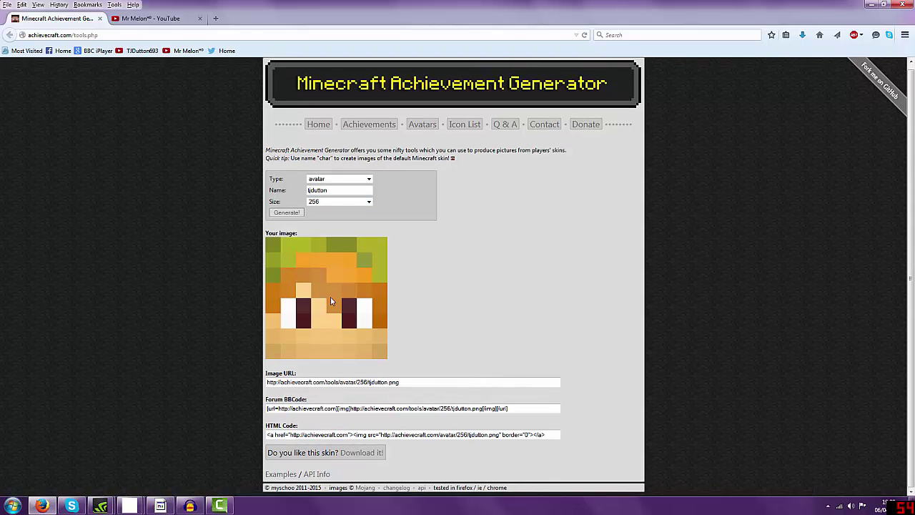
{"action": "left_click", "coordinate": [288, 213]}
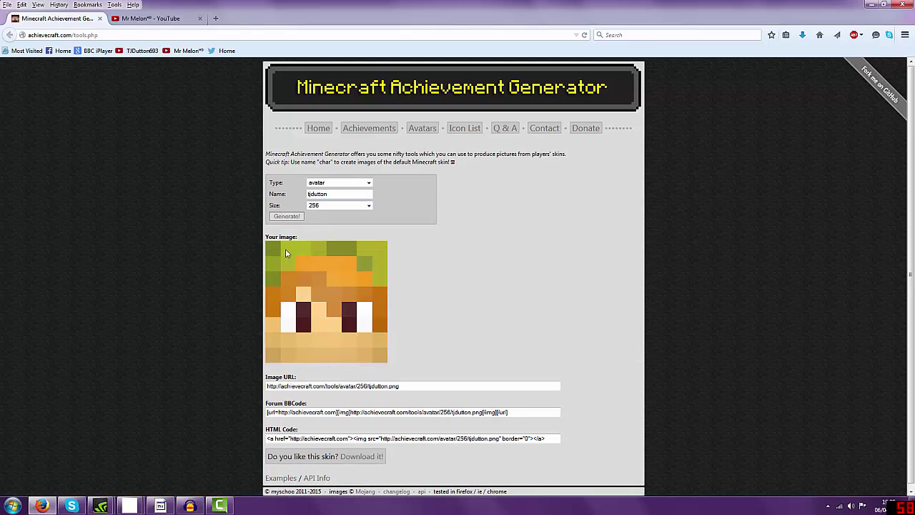
Save the avatar image as a PNG on the Desktop, replacing the existing file, and return to GIMP
{"action": "right_click", "coordinate": [326, 286]}
{"action": "left_click", "coordinate": [351, 323]}
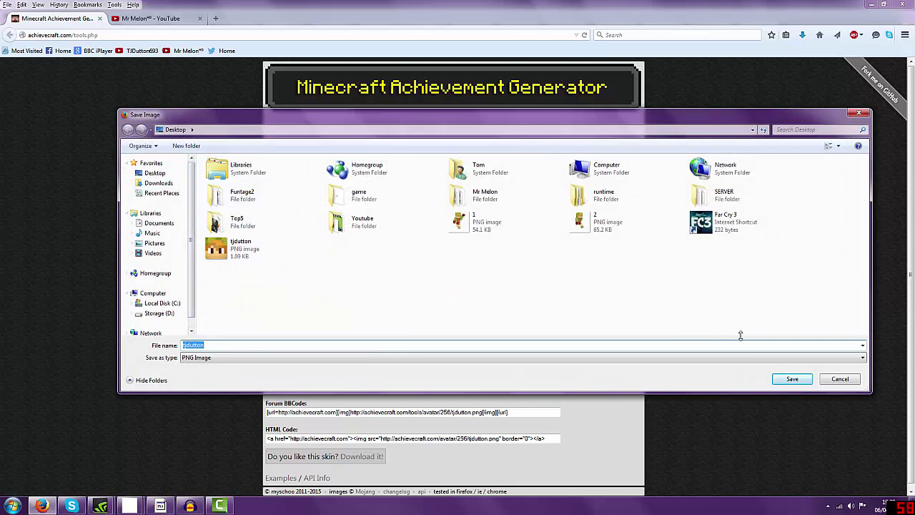
{"action": "left_click", "coordinate": [789, 379]}
{"action": "left_click", "coordinate": [486, 256]}
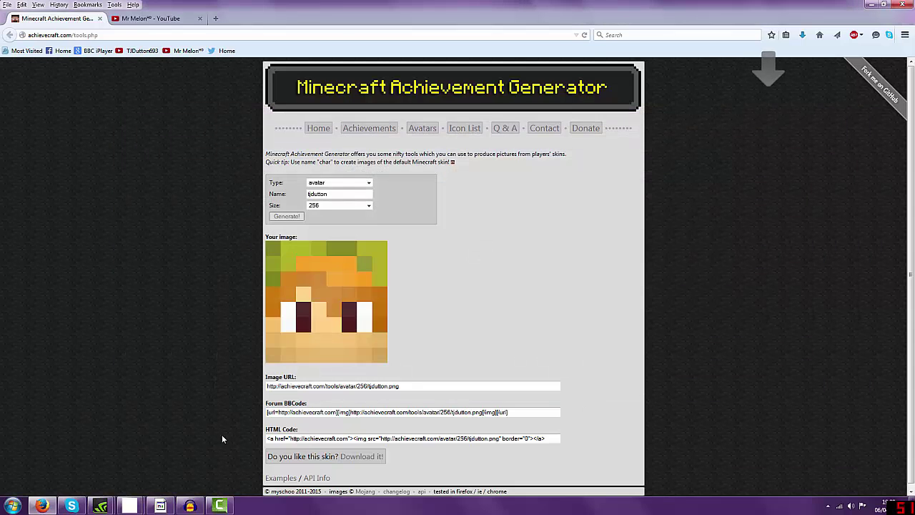
{"action": "mouse_move", "coordinate": [130, 506]}
{"action": "left_click", "coordinate": [75, 451]}
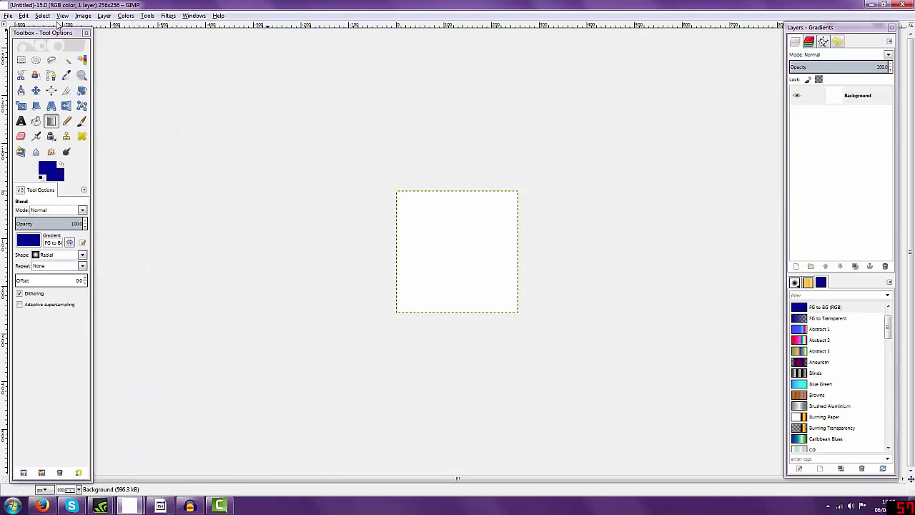
Open the saved avatar PNG and delete the white Background layer so only the head remains
{"action": "left_click", "coordinate": [7, 16]}
{"action": "left_click", "coordinate": [32, 52]}
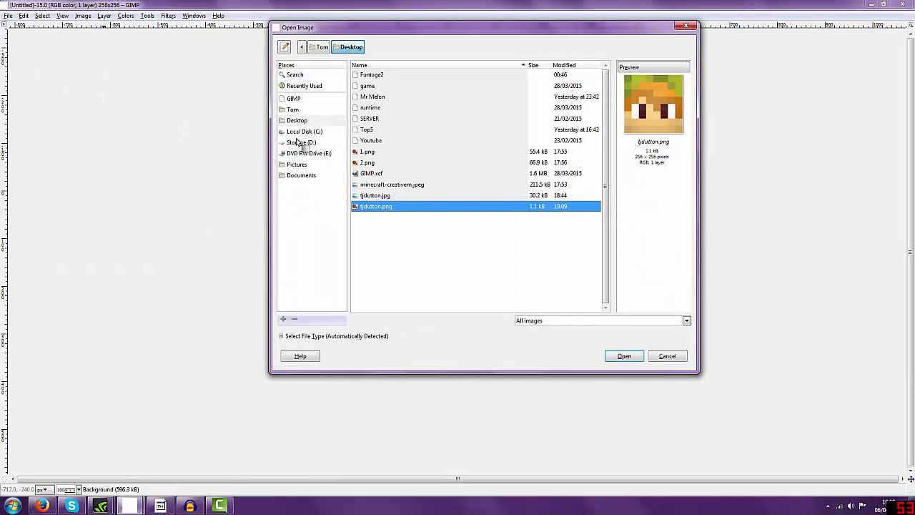
{"action": "double_click", "coordinate": [379, 208]}
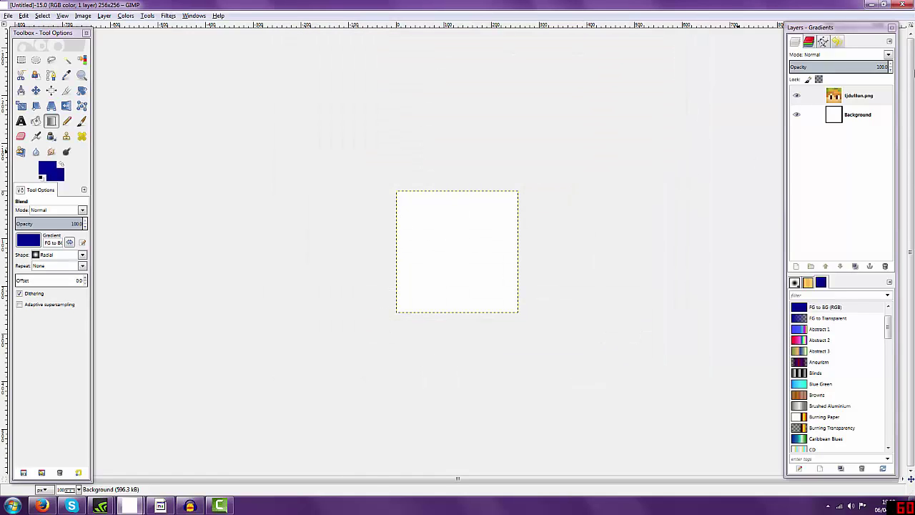
{"action": "right_click", "coordinate": [853, 119]}
{"action": "left_click", "coordinate": [804, 195]}
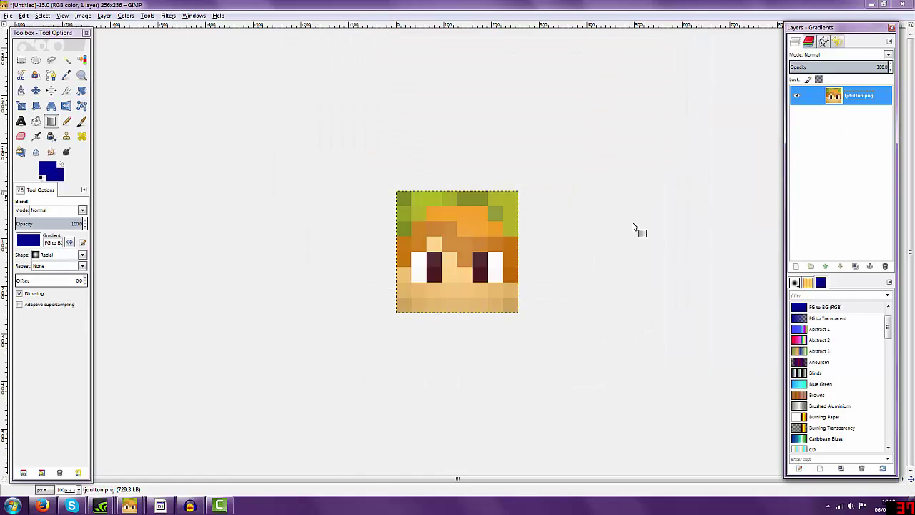
{"action": "scroll", "coordinate": [529, 266], "scroll_direction": "up", "scroll_amount": 4, "text": "ctrl"}
{"action": "scroll", "coordinate": [530, 268], "scroll_direction": "down", "scroll_amount": 1, "text": "ctrl"}
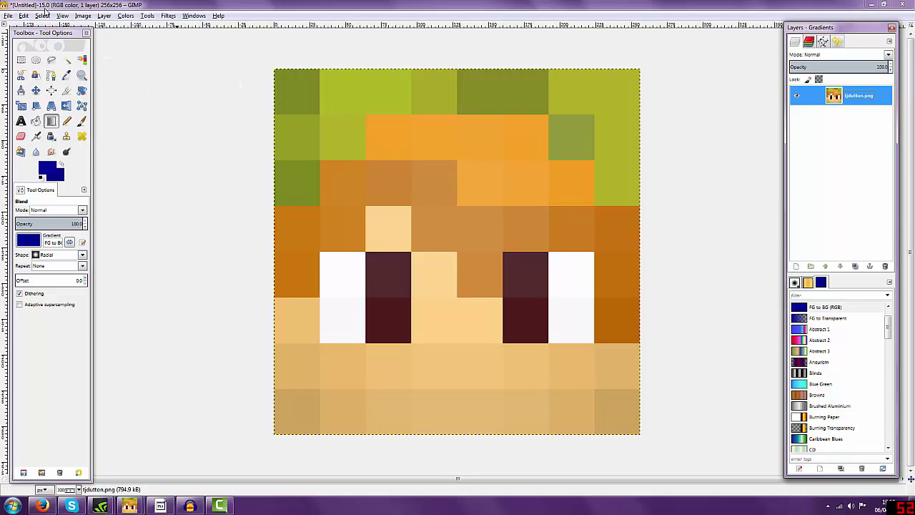
Shrink the selection by 10 px to inset it from the head's edges
{"action": "left_click", "coordinate": [24, 15]}
{"action": "left_click", "coordinate": [59, 27]}
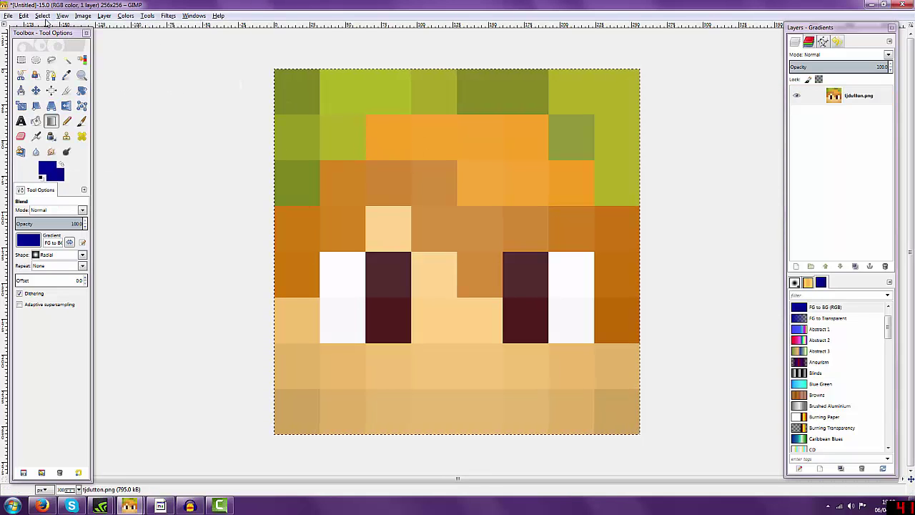
{"action": "left_click", "coordinate": [42, 16]}
{"action": "left_click", "coordinate": [68, 133]}
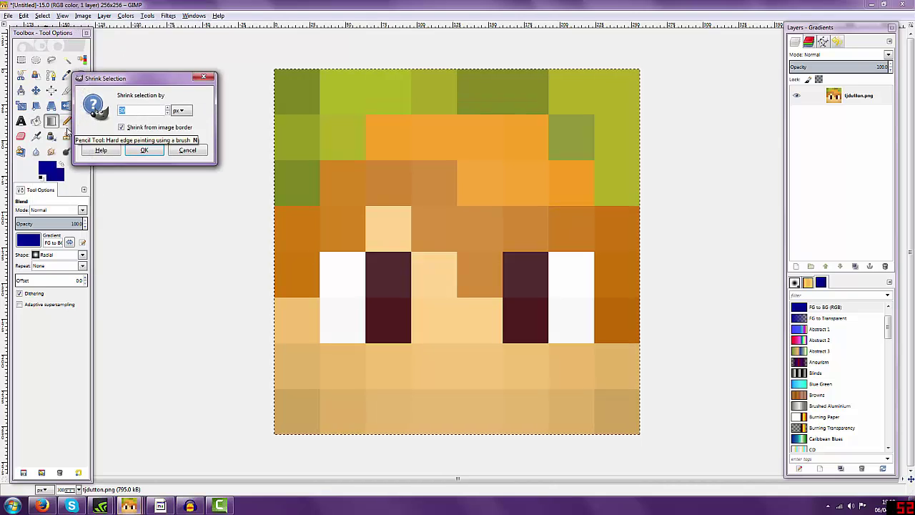
{"action": "key", "text": "BackSpace"}
{"action": "type", "text": "10"}
{"action": "key", "text": "Return"}
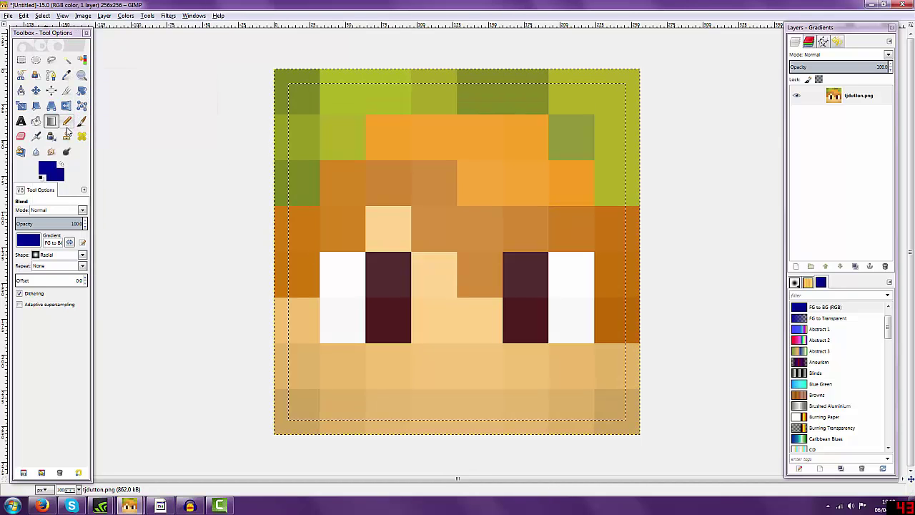
{"action": "left_click", "coordinate": [43, 16]}
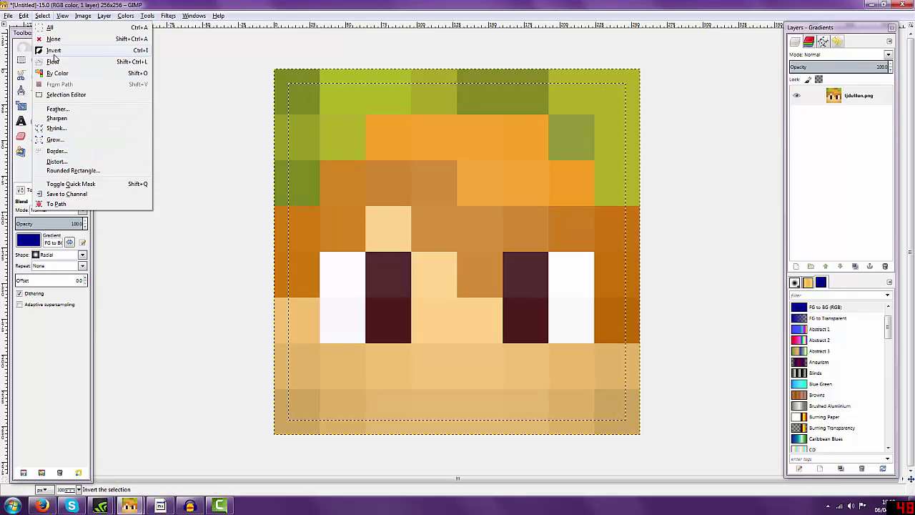
{"action": "key", "text": "Escape"}
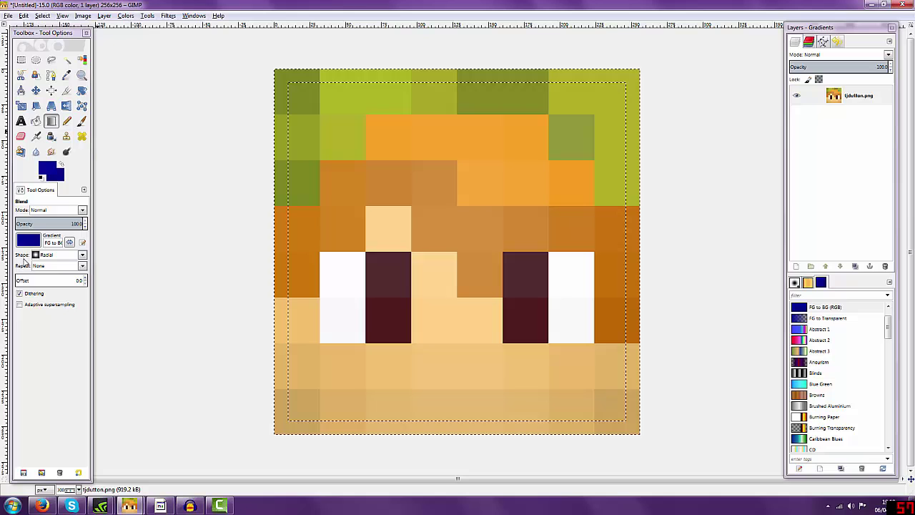
Bucket-fill the outer strip with black on a new transparent layer to form the border
{"action": "left_click", "coordinate": [36, 121]}
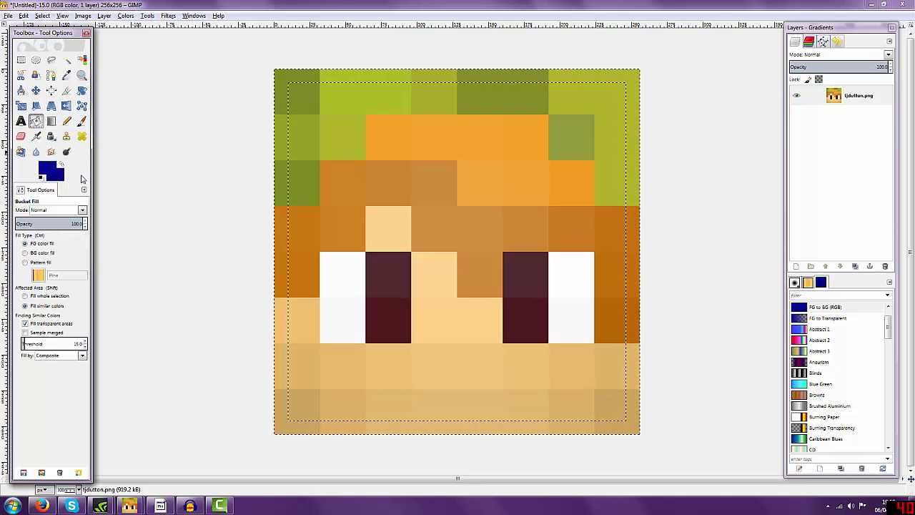
{"action": "left_click", "coordinate": [42, 178]}
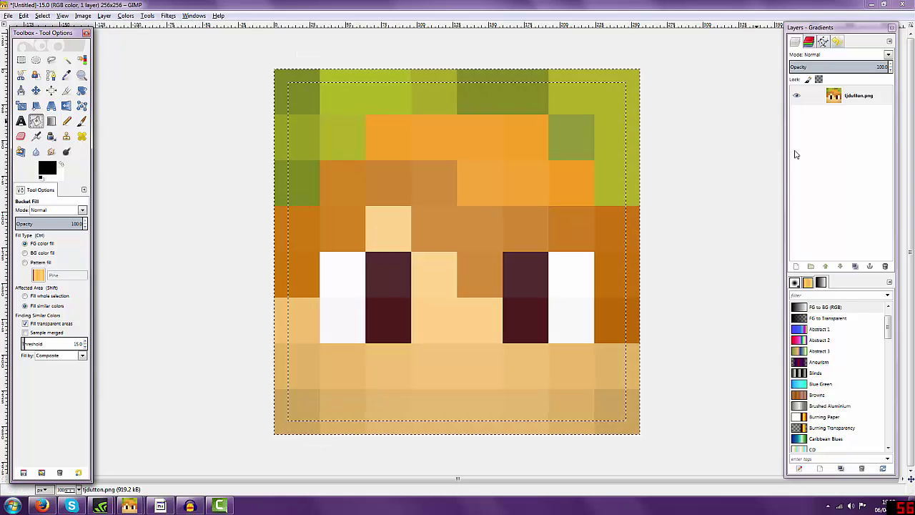
{"action": "left_click", "coordinate": [796, 266]}
{"action": "key", "text": "Return"}
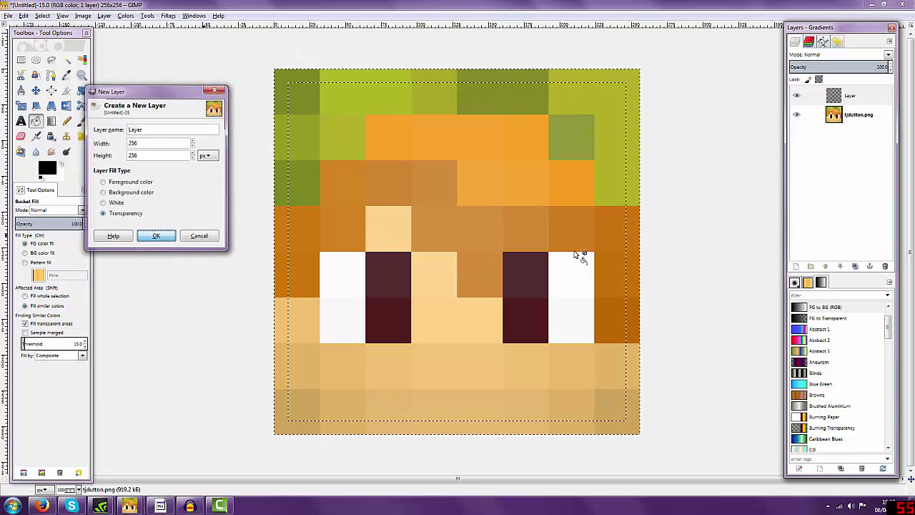
{"action": "left_click", "coordinate": [860, 98]}
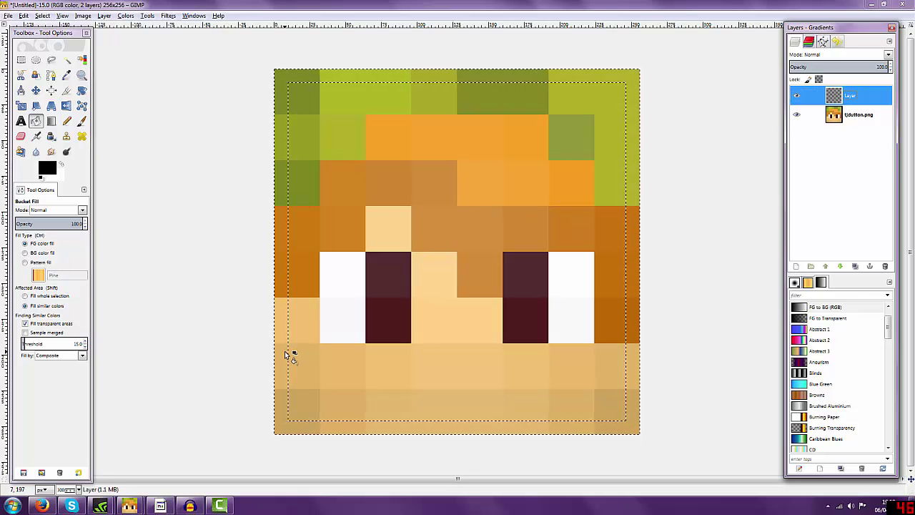
{"action": "left_click", "coordinate": [282, 306]}
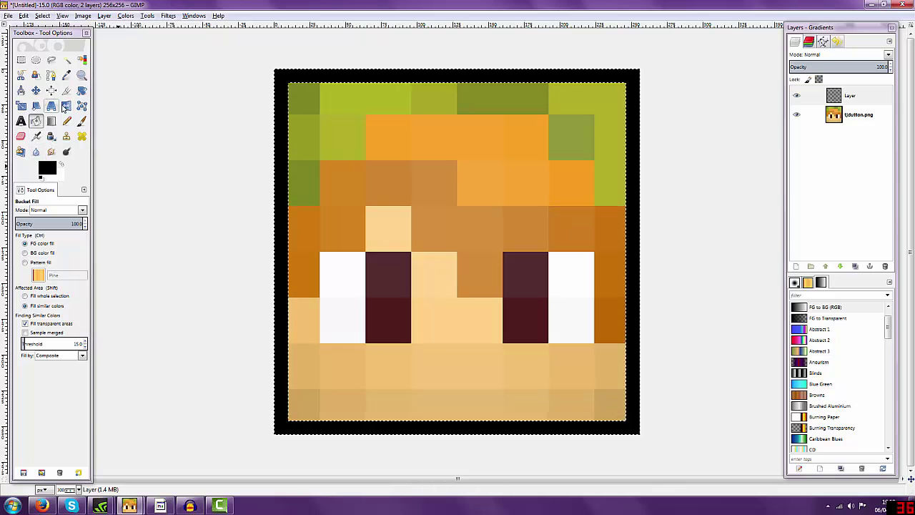
Make the head layer active and remove the selection before scaling
{"action": "left_click", "coordinate": [20, 106]}
{"action": "left_click", "coordinate": [858, 114]}
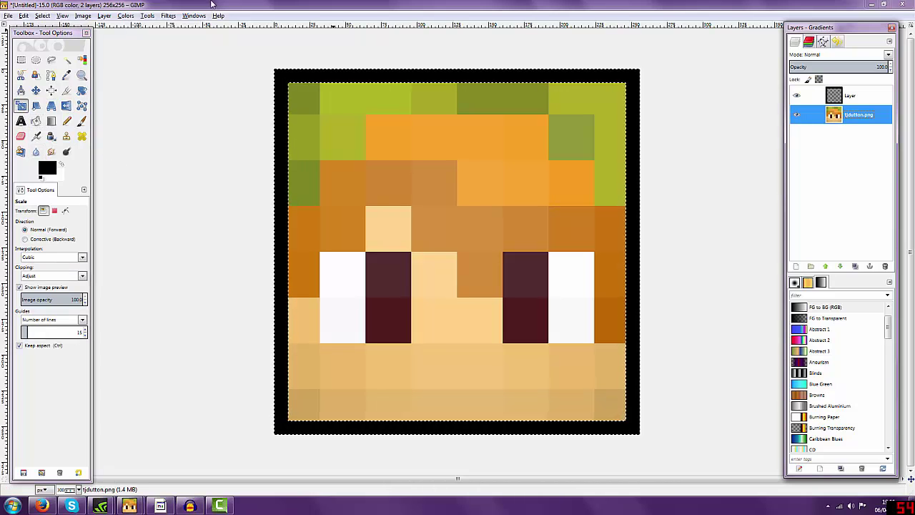
{"action": "left_click", "coordinate": [45, 15]}
{"action": "left_click", "coordinate": [56, 47]}
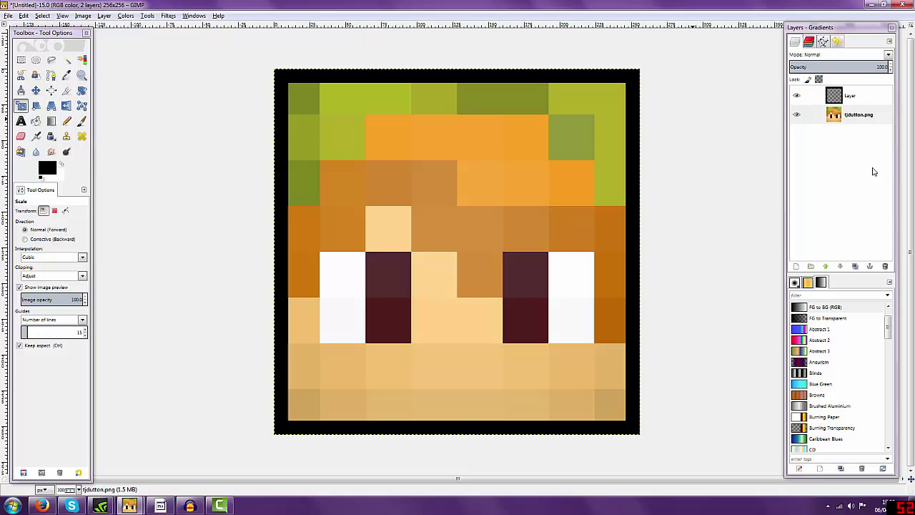
{"action": "left_click", "coordinate": [476, 273]}
{"action": "key", "text": "Tab"}
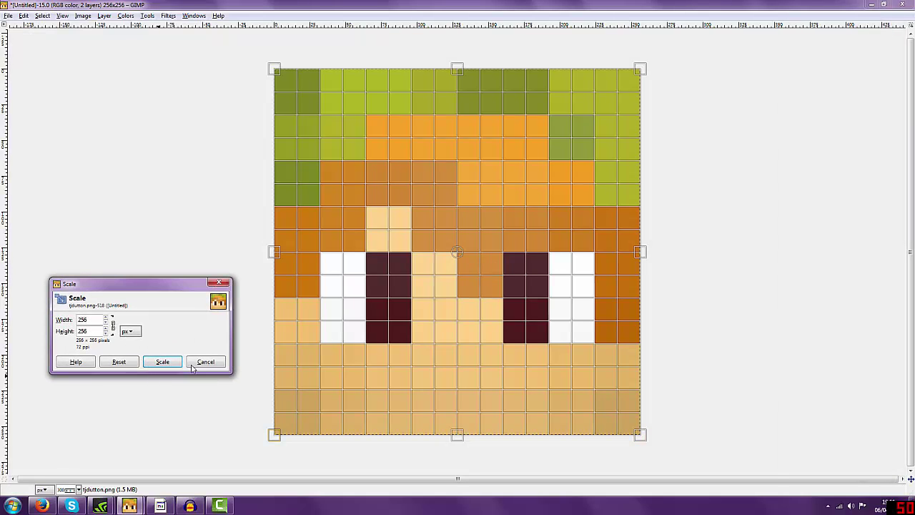
{"action": "left_click", "coordinate": [206, 362]}
{"action": "key", "text": "Tab"}
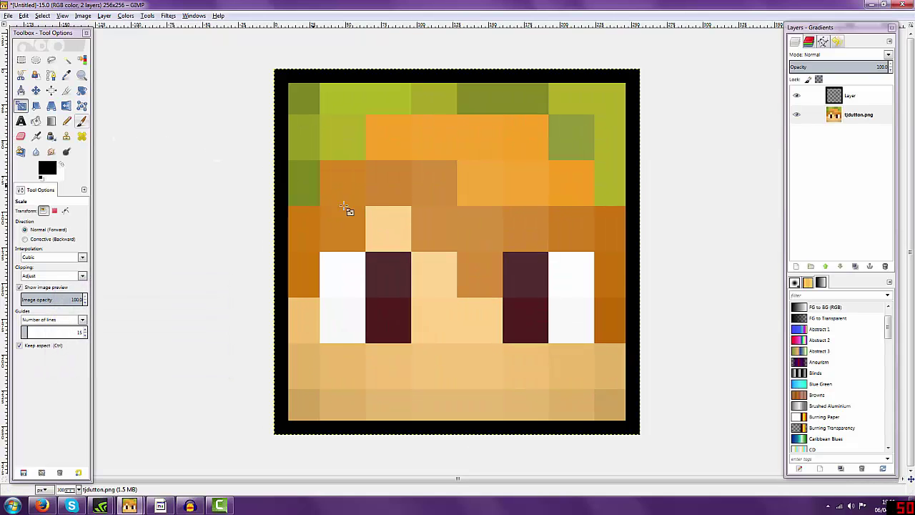
Scale the head layer down to 237×237 px so it sits inside the black frame
{"action": "left_click", "coordinate": [373, 247]}
{"action": "key", "text": "Tab"}
{"action": "key", "text": "Tab"}
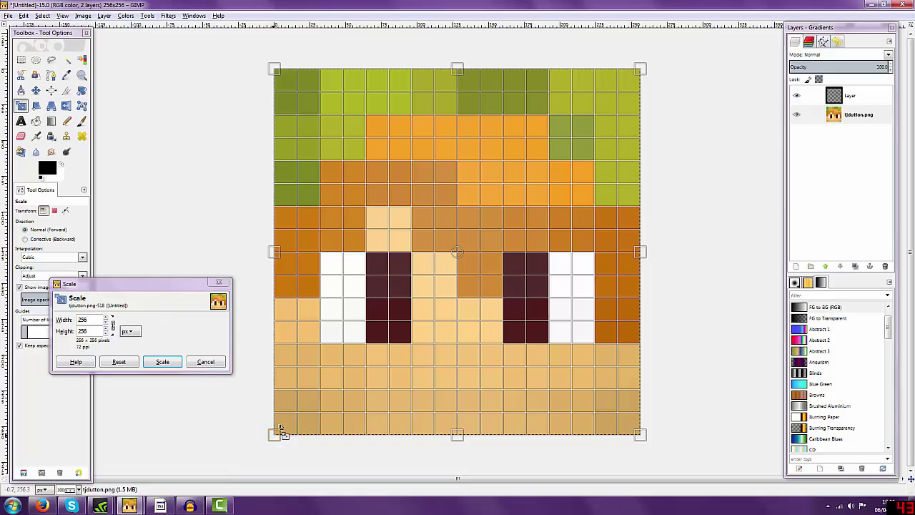
{"action": "mouse_move", "coordinate": [283, 433]}
{"action": "left_mouse_down"}
{"action": "mouse_move", "coordinate": [306, 421]}
{"action": "mouse_move", "coordinate": [292, 423]}
{"action": "left_mouse_up"}
{"action": "left_click_drag", "start_coordinate": [627, 89], "coordinate": [629, 86]}
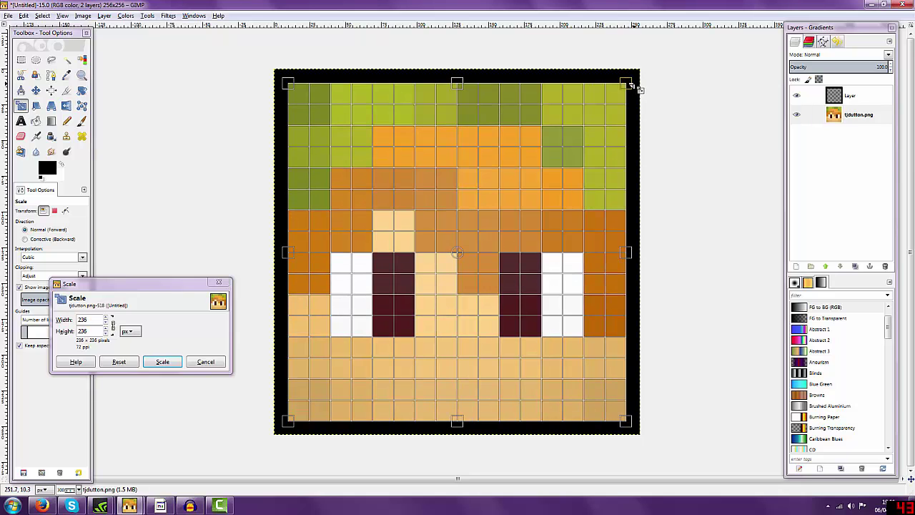
{"action": "left_click", "coordinate": [162, 362]}
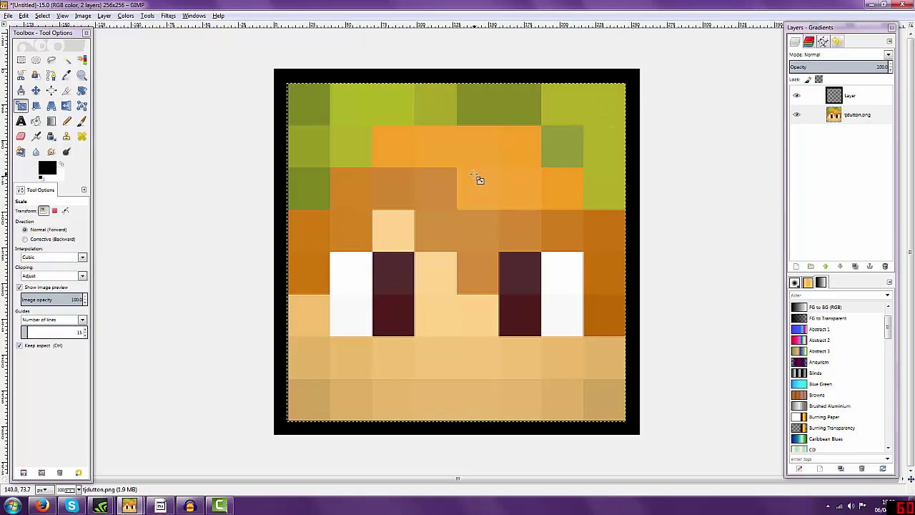
{"action": "key", "text": "Tab"}
{"action": "left_click", "coordinate": [621, 103]}
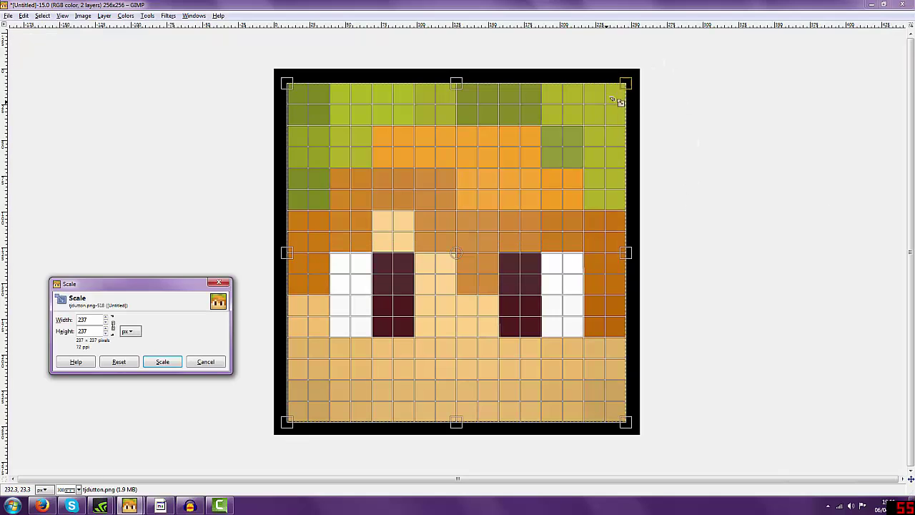
{"action": "key", "text": "Tab"}
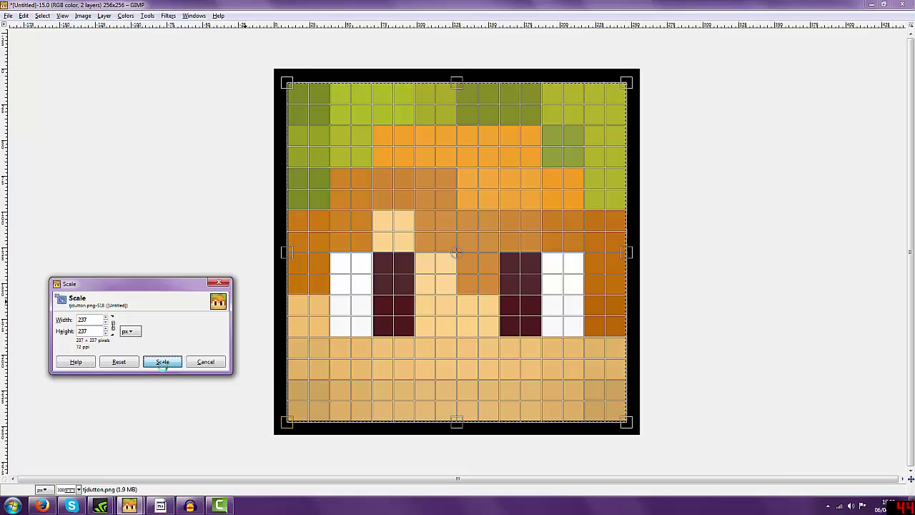
{"action": "left_click", "coordinate": [163, 362]}
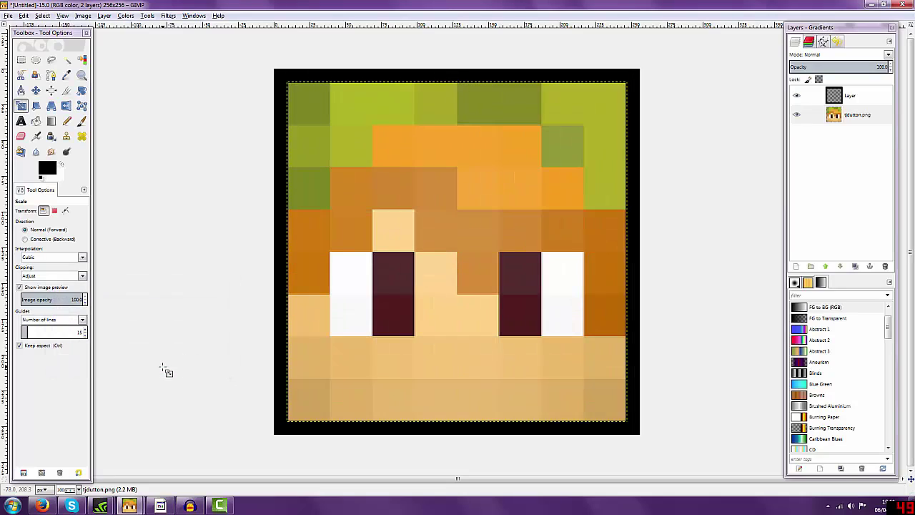
Fuzzy-select the left eye's white and dark blocks, then Shift-add both right-eye blocks
{"action": "left_click", "coordinate": [68, 62]}
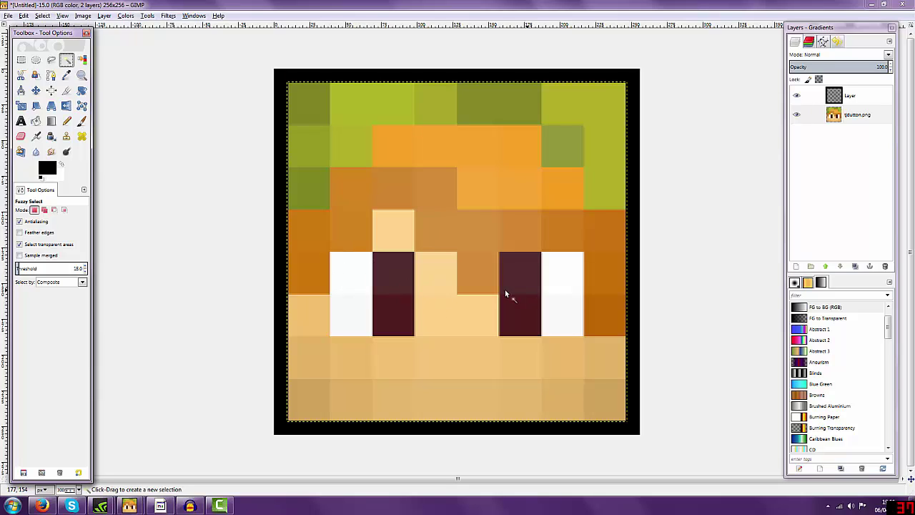
{"action": "left_click_drag", "start_coordinate": [378, 278], "coordinate": [368, 298]}
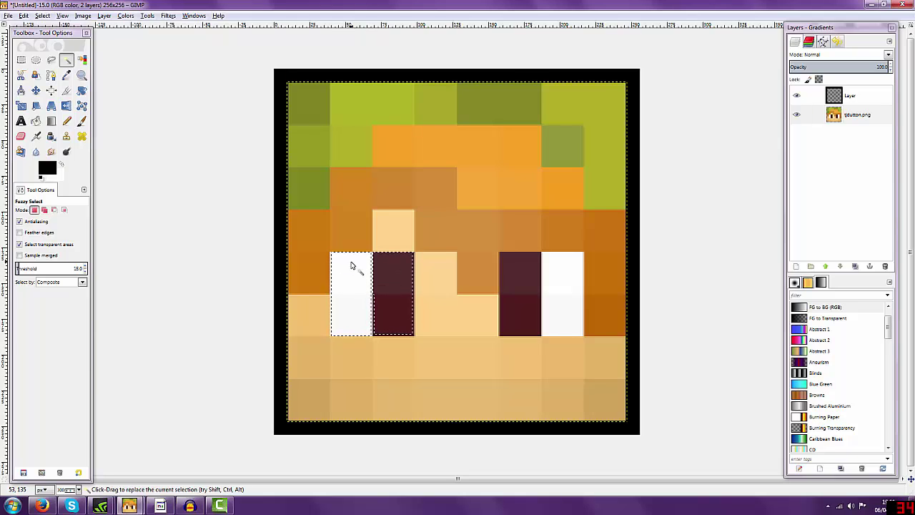
{"action": "key", "text": "shift"}
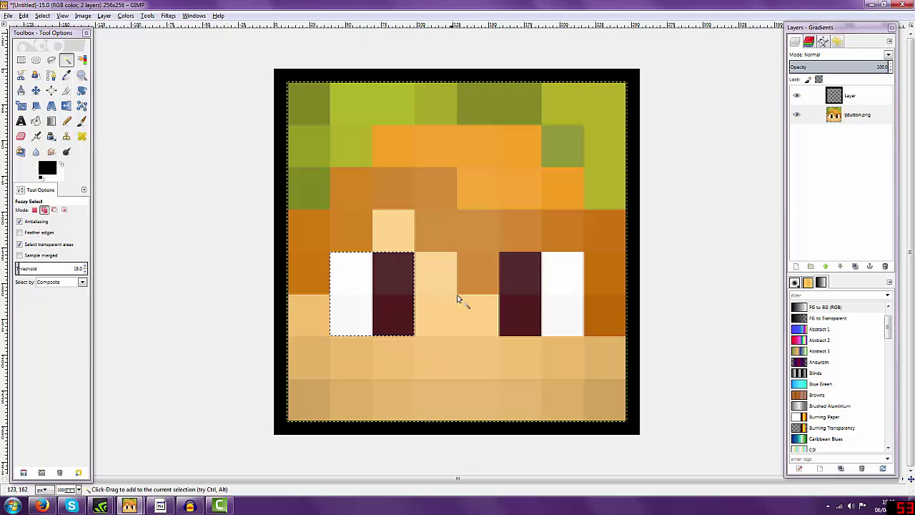
{"action": "left_click", "coordinate": [512, 297], "text": "shift"}
{"action": "left_click", "coordinate": [551, 319], "text": "shift"}
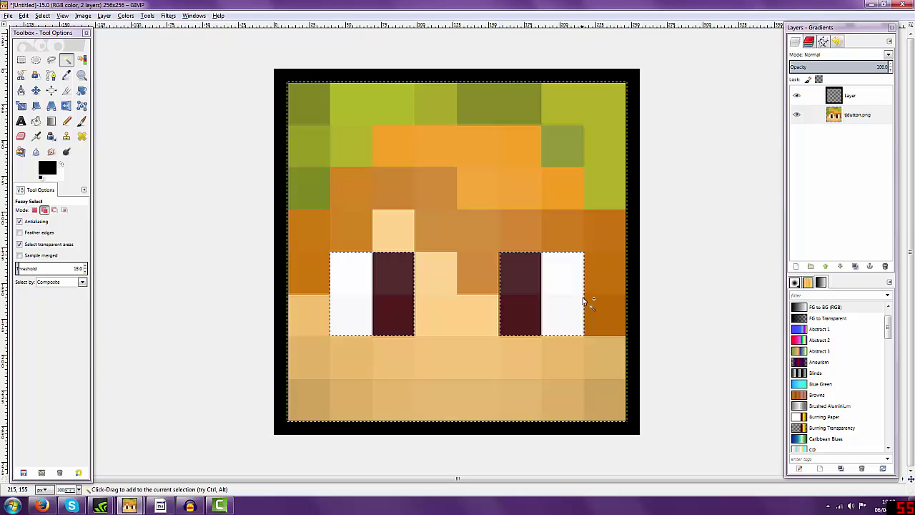
Apply a black Drop Shadow to the eyes with offset X 0, Y 5 and blur radius 15
{"action": "left_click", "coordinate": [168, 15]}
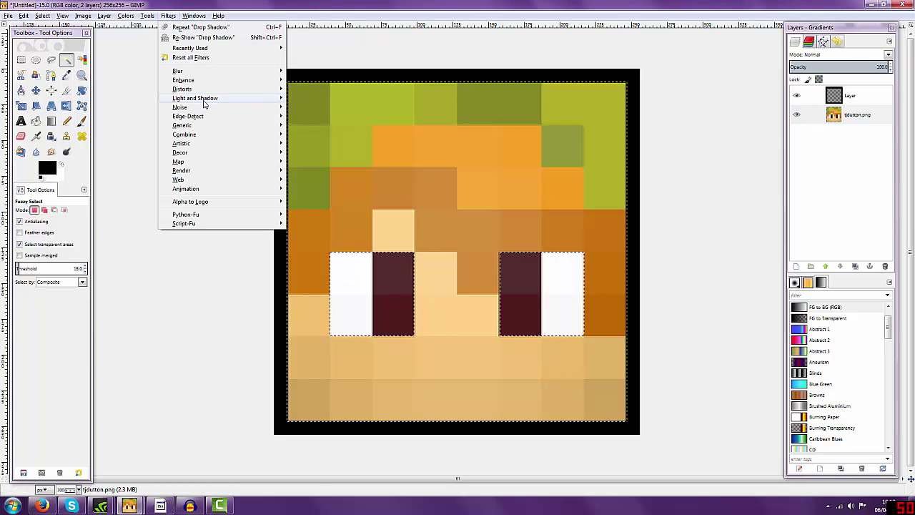
{"action": "left_click", "coordinate": [333, 152]}
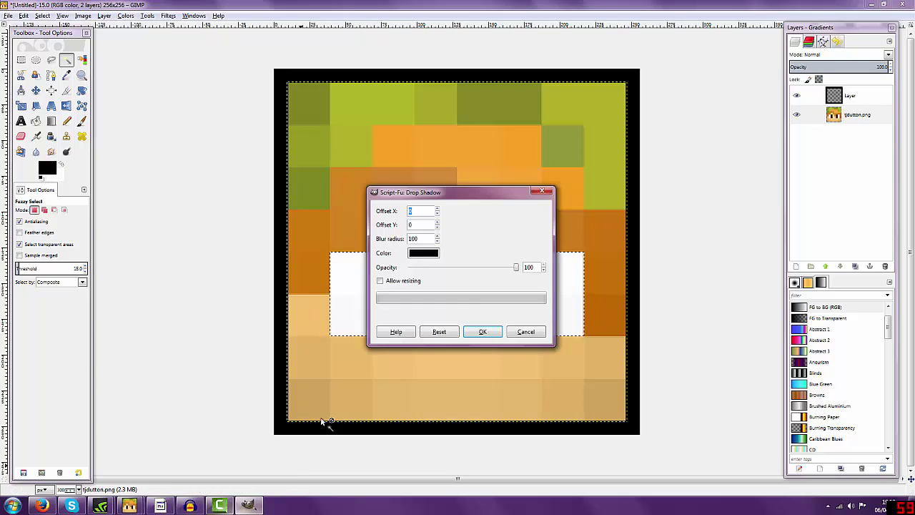
{"action": "left_click", "coordinate": [437, 242]}
{"action": "left_click", "coordinate": [438, 242]}
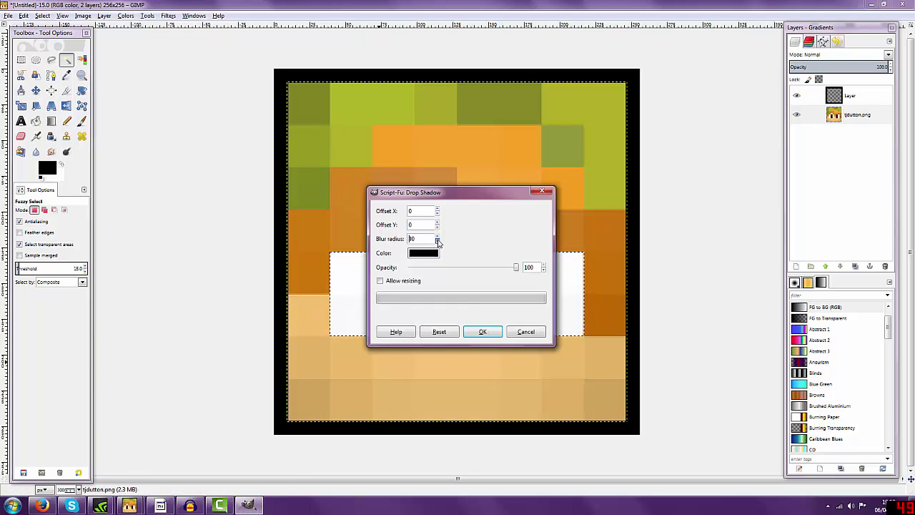
{"action": "left_click", "coordinate": [438, 242]}
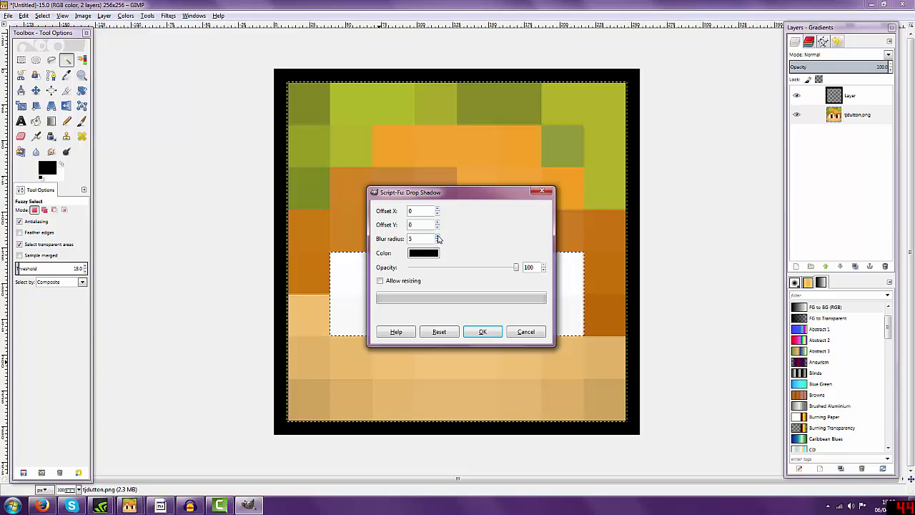
{"action": "left_click", "coordinate": [518, 271]}
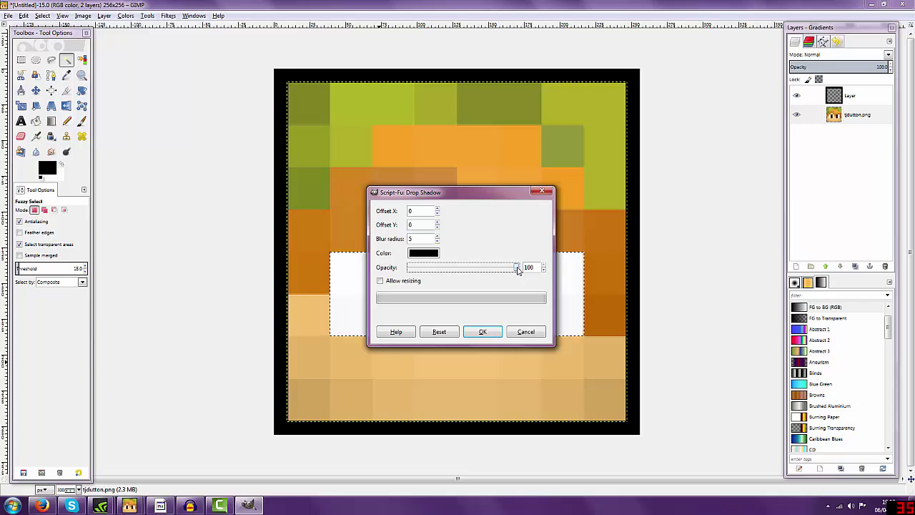
{"action": "left_click", "coordinate": [437, 224]}
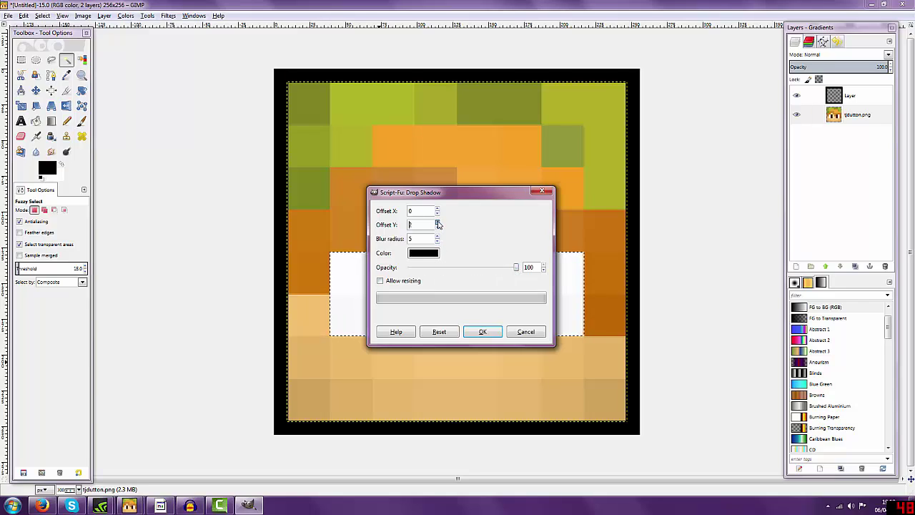
{"action": "left_click", "coordinate": [438, 237]}
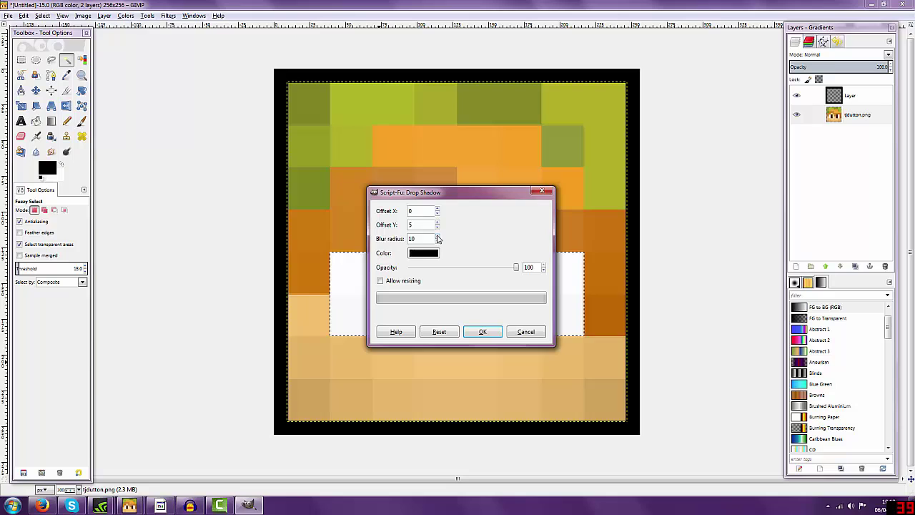
{"action": "left_click", "coordinate": [437, 237]}
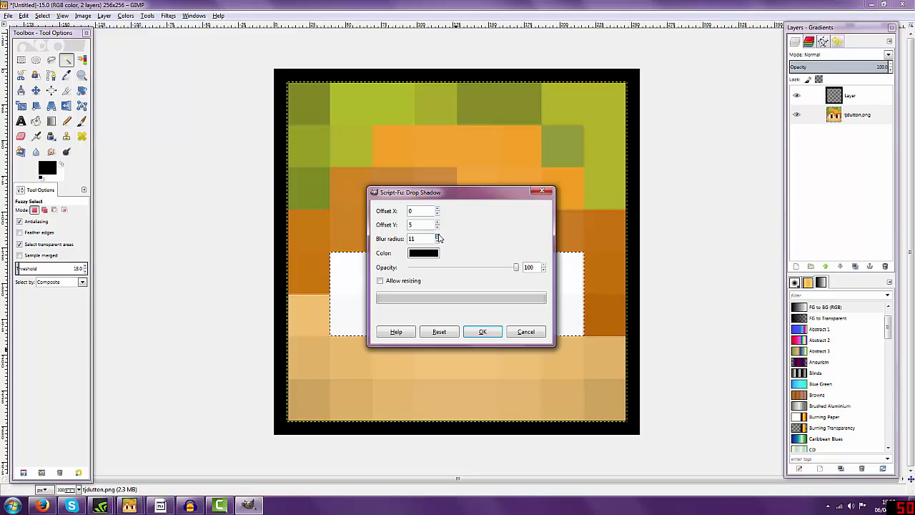
{"action": "key", "text": "Up"}
{"action": "key", "text": "Up"}
{"action": "left_click", "coordinate": [483, 331]}
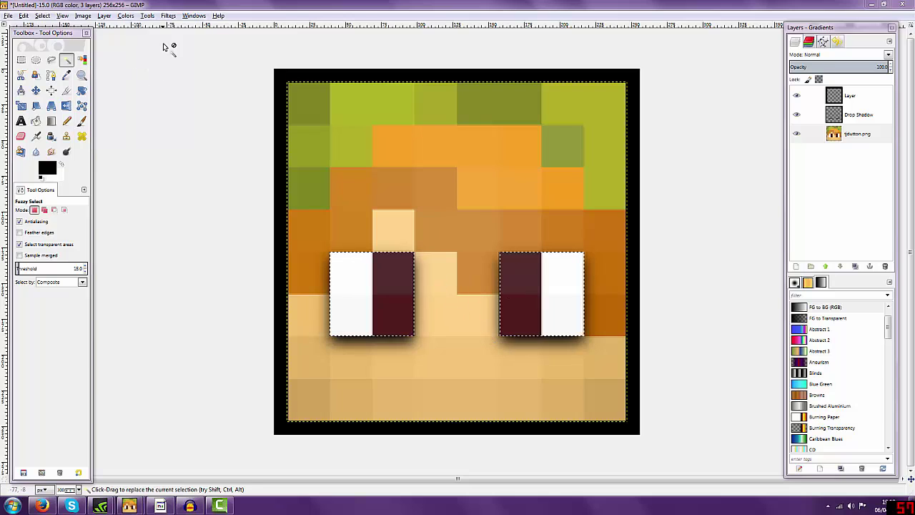
Reopen the Drop Shadow dialog and cancel it without applying anything
{"action": "left_click", "coordinate": [168, 15]}
{"action": "left_click", "coordinate": [325, 150]}
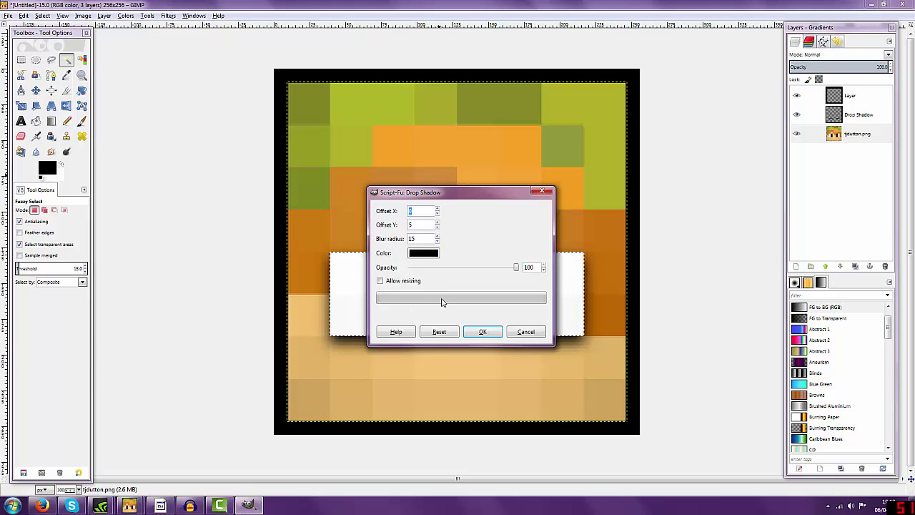
{"action": "type", "text": "0"}
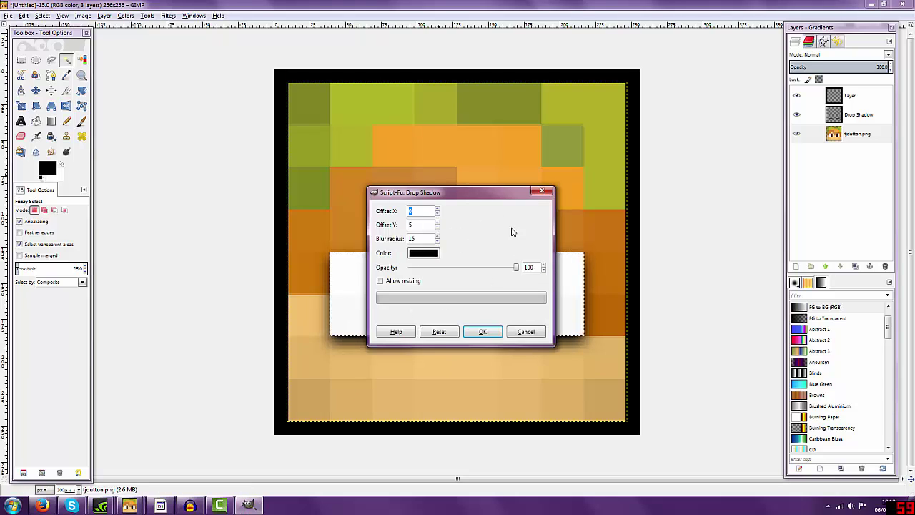
{"action": "left_click", "coordinate": [514, 334]}
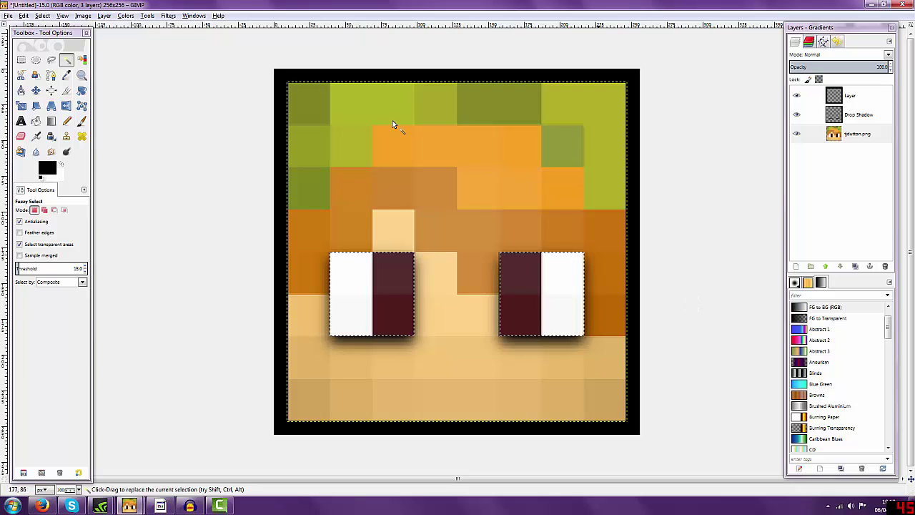
Undo the eye selection and select the orange hair blocks beside the left eye and on top
{"action": "left_click", "coordinate": [24, 15]}
{"action": "left_click", "coordinate": [86, 40]}
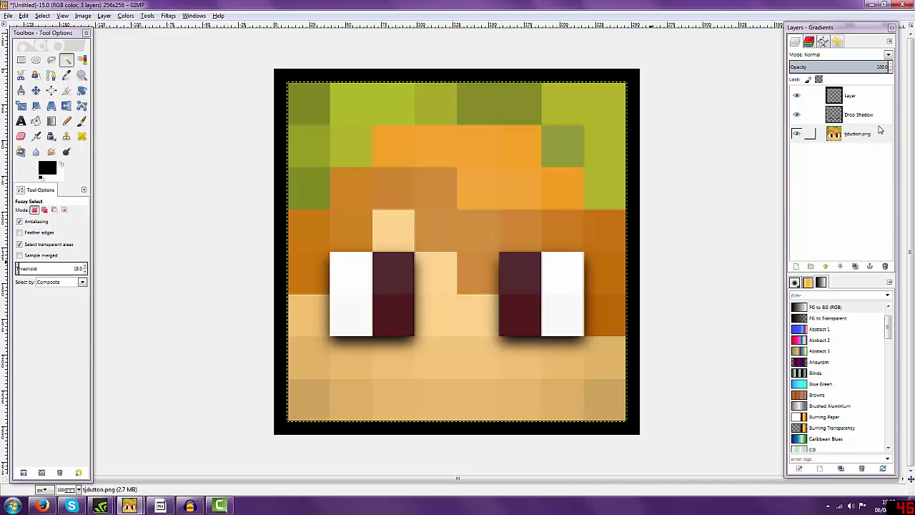
{"action": "left_click", "coordinate": [297, 260], "text": "shift"}
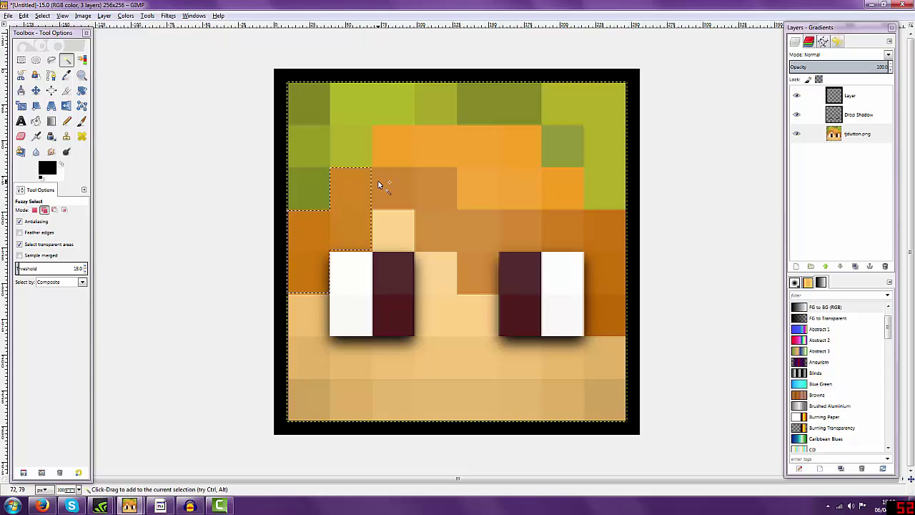
{"action": "left_click_drag", "start_coordinate": [483, 172], "coordinate": [401, 153]}
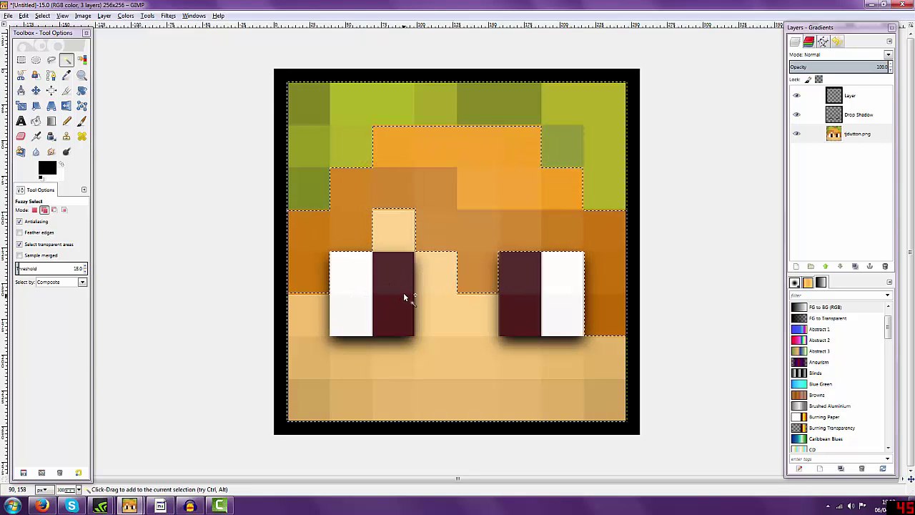
Repeat the drop shadow on the hair, creating the Drop Shadow #1 layer
{"action": "left_click", "coordinate": [169, 15]}
{"action": "left_click", "coordinate": [174, 27]}
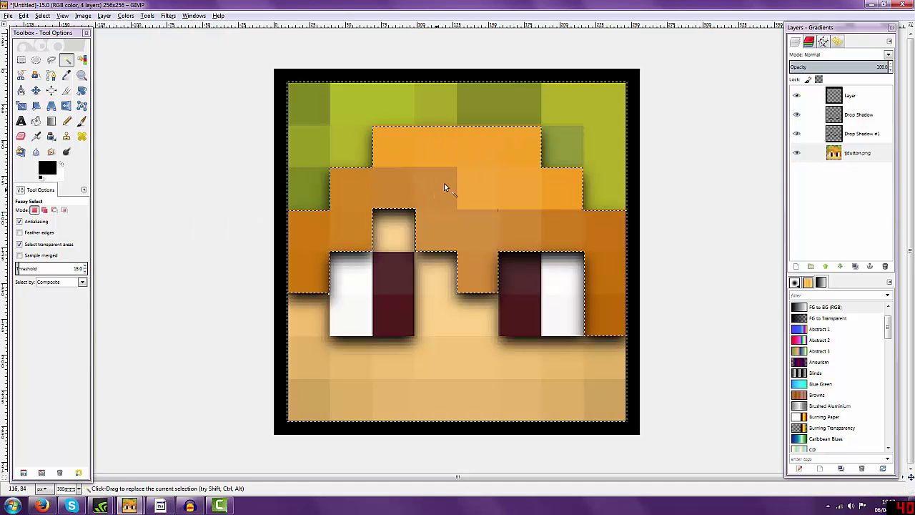
{"action": "left_click", "coordinate": [169, 15]}
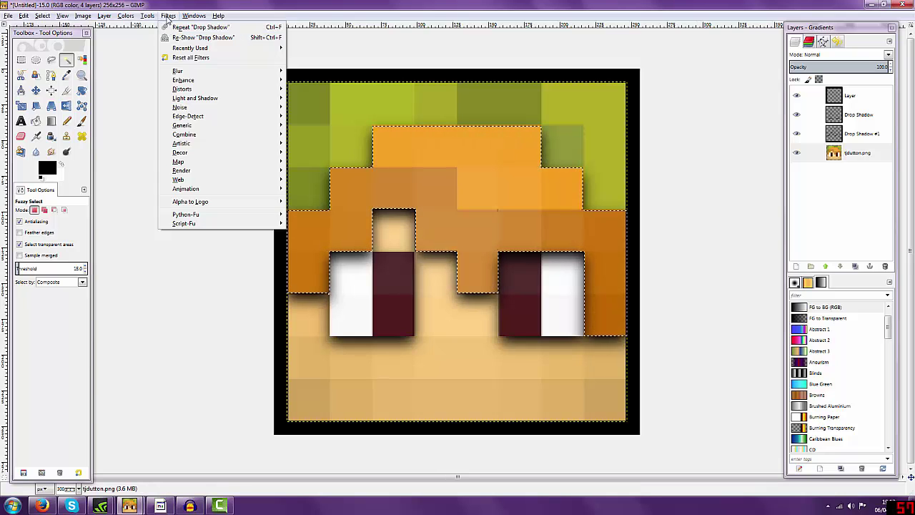
{"action": "left_click", "coordinate": [169, 16]}
{"action": "left_click", "coordinate": [168, 15]}
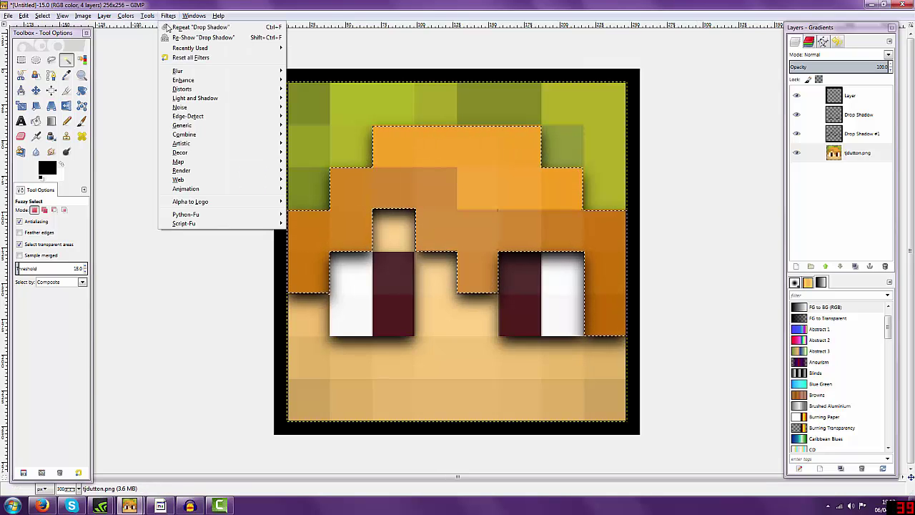
{"action": "mouse_move", "coordinate": [193, 100]}
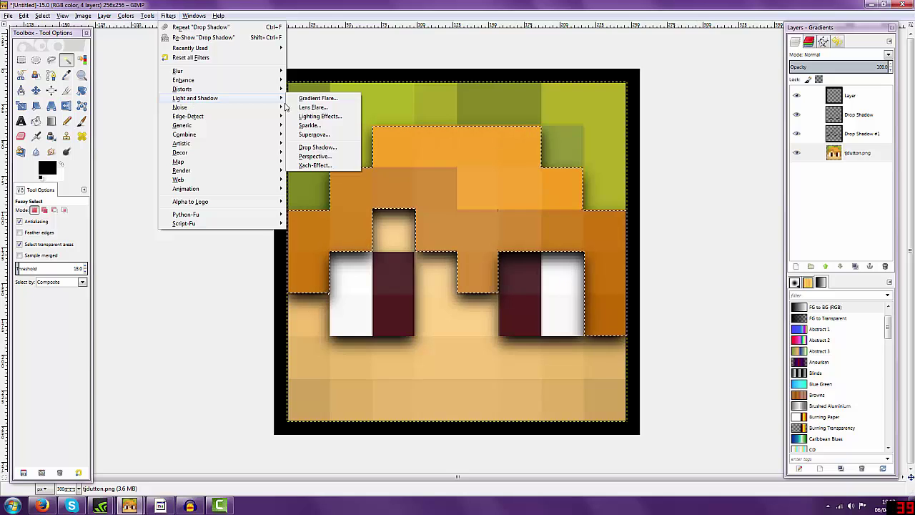
{"action": "left_click", "coordinate": [175, 18]}
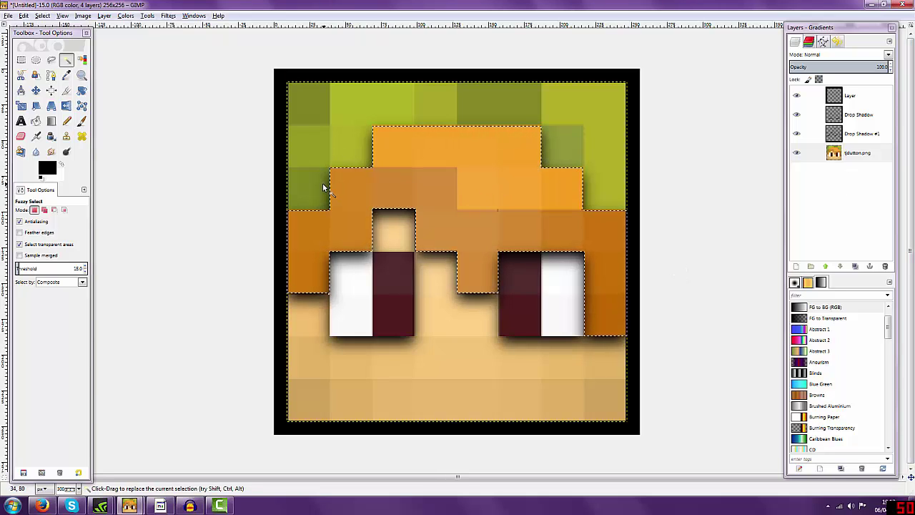
{"action": "left_click", "coordinate": [43, 16]}
{"action": "left_click", "coordinate": [55, 39]}
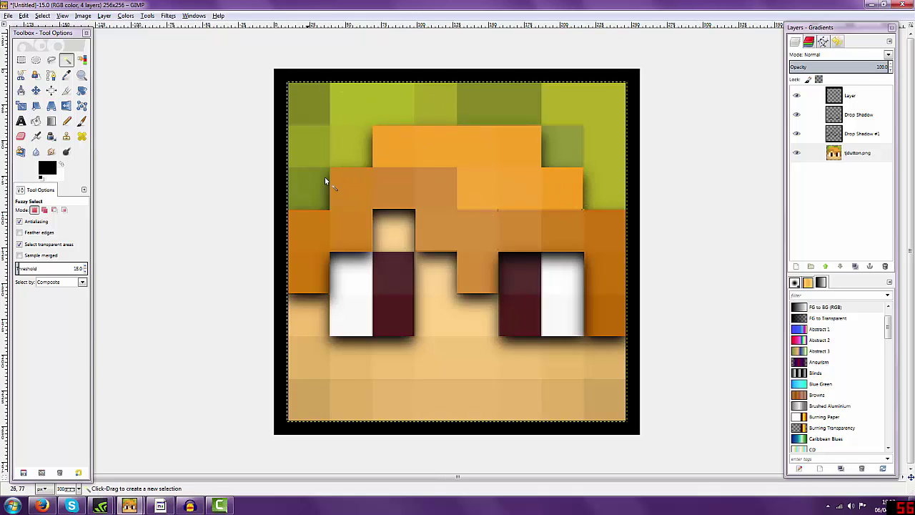
{"action": "left_click", "coordinate": [306, 200], "text": "shift"}
{"action": "left_click", "coordinate": [343, 113], "text": "shift"}
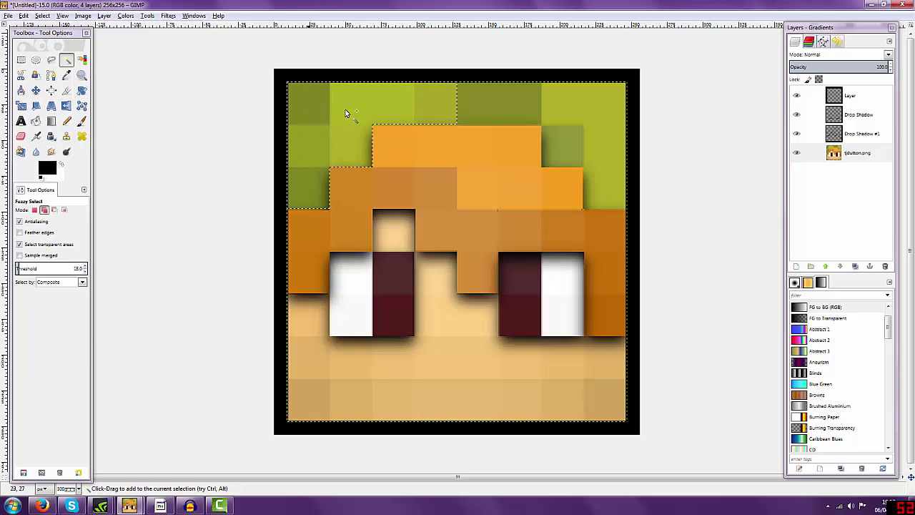
{"action": "left_click", "coordinate": [488, 103], "text": "shift"}
{"action": "left_click", "coordinate": [576, 107], "text": "shift"}
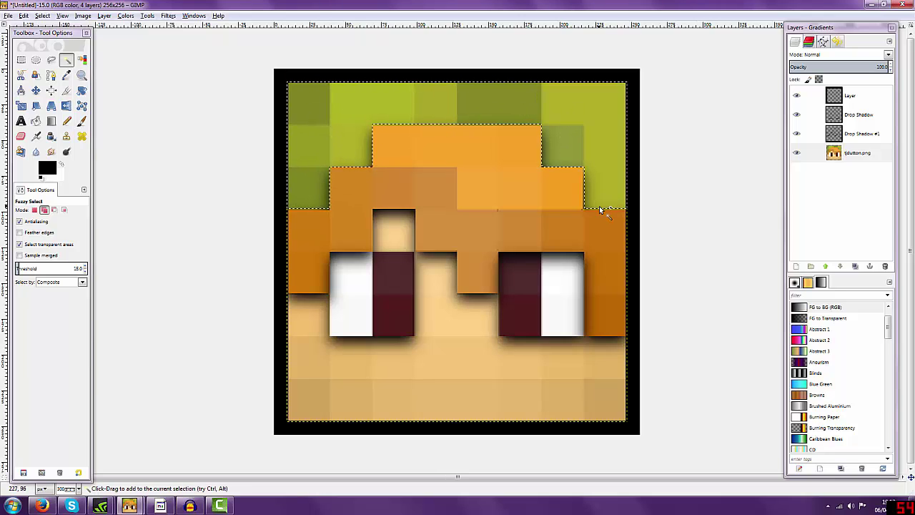
{"action": "left_click", "coordinate": [169, 16]}
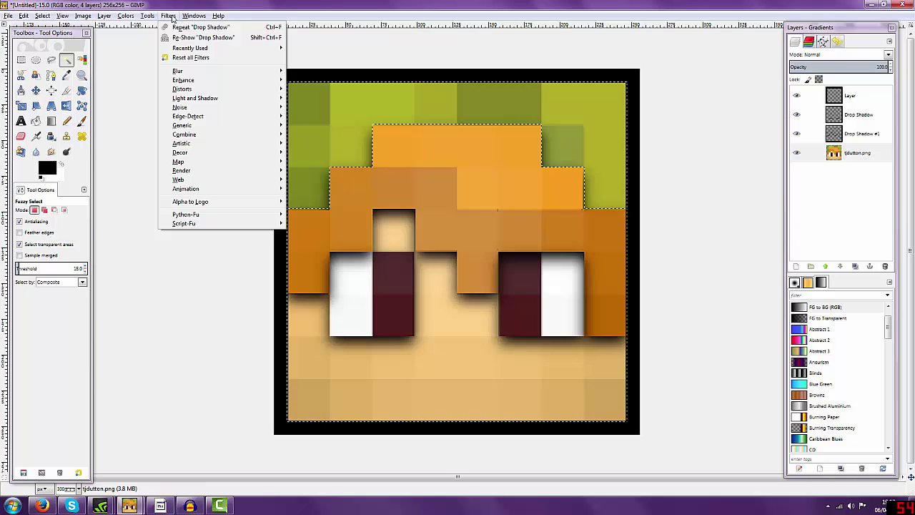
{"action": "left_click", "coordinate": [179, 27]}
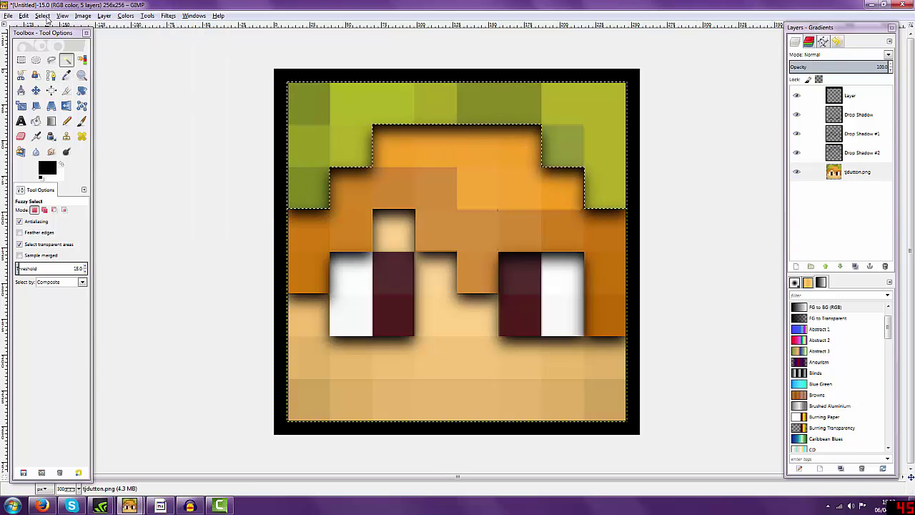
{"action": "left_click", "coordinate": [42, 16]}
{"action": "left_click", "coordinate": [54, 38]}
{"action": "key", "text": "ctrl+z"}
{"action": "key", "text": "ctrl+z"}
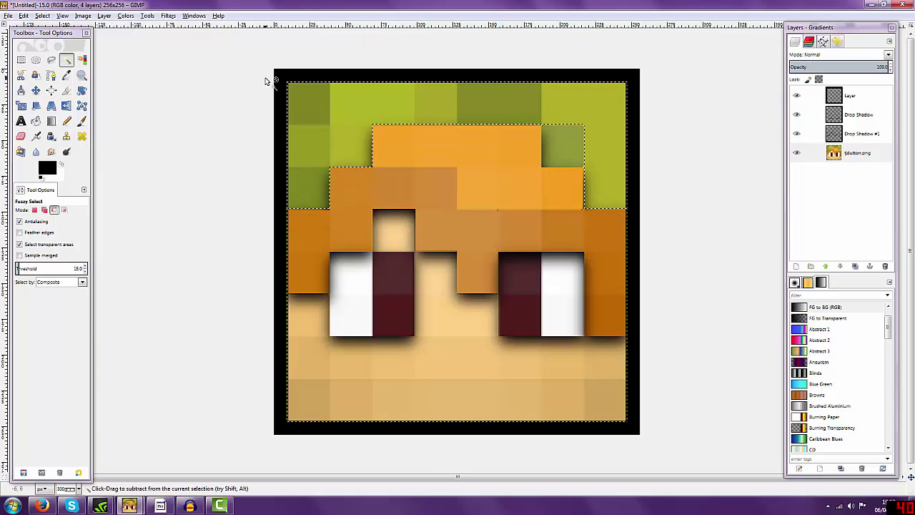
{"action": "key", "text": "ctrl+z"}
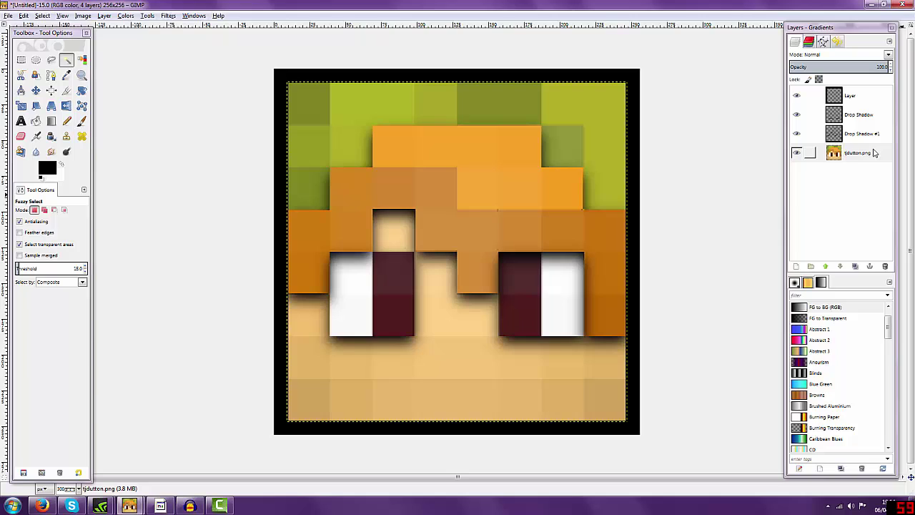
Use Alpha to Selection on the skin layer and repeat the drop shadow along its edges
{"action": "left_click", "coordinate": [849, 156]}
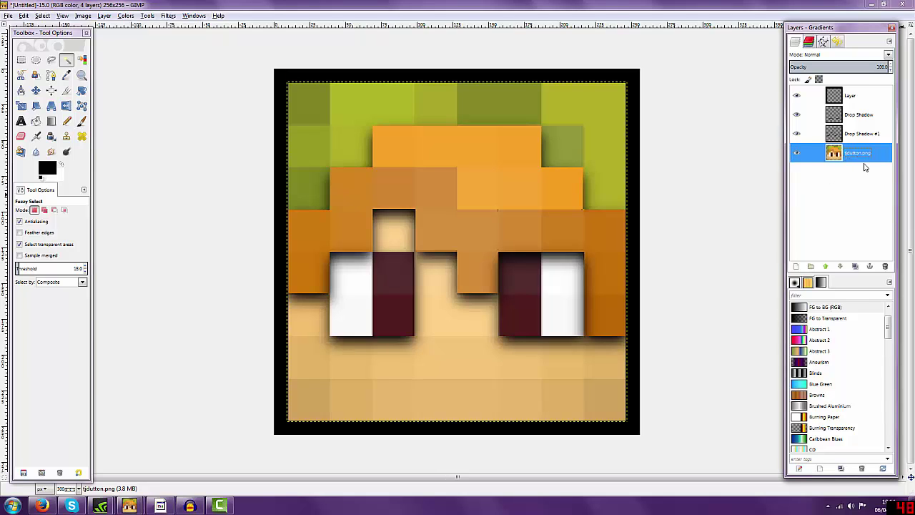
{"action": "right_click", "coordinate": [849, 158]}
{"action": "left_click", "coordinate": [804, 388]}
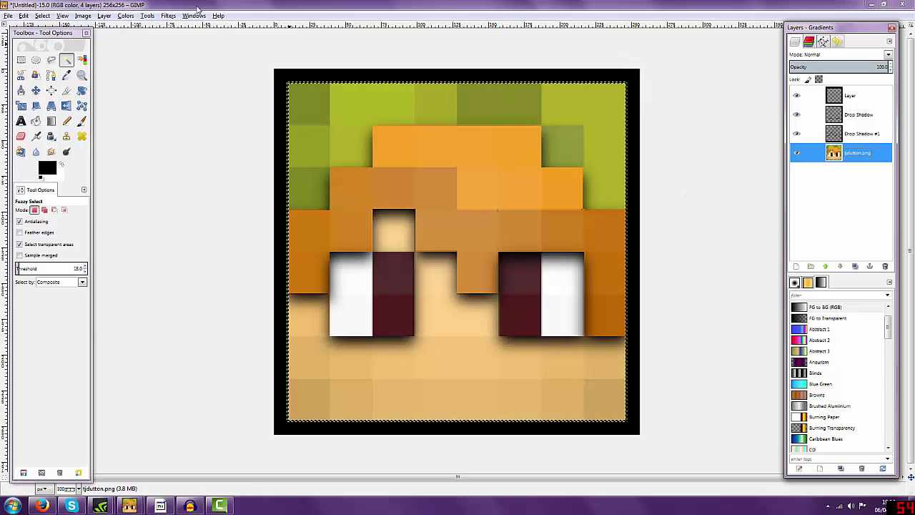
{"action": "left_click", "coordinate": [168, 16]}
{"action": "left_click", "coordinate": [174, 26]}
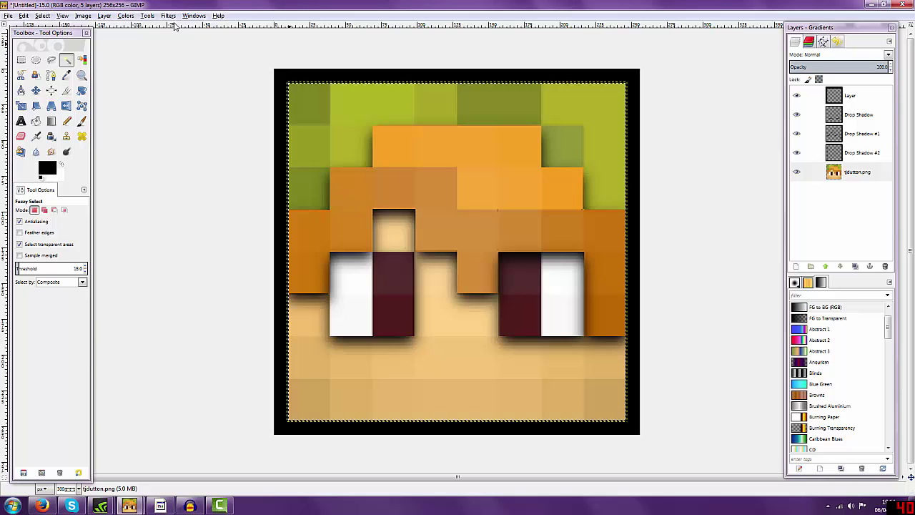
Add another inner-edge drop shadow, clear the selection, and select the black frame
{"action": "left_click", "coordinate": [23, 16]}
{"action": "left_click", "coordinate": [47, 63]}
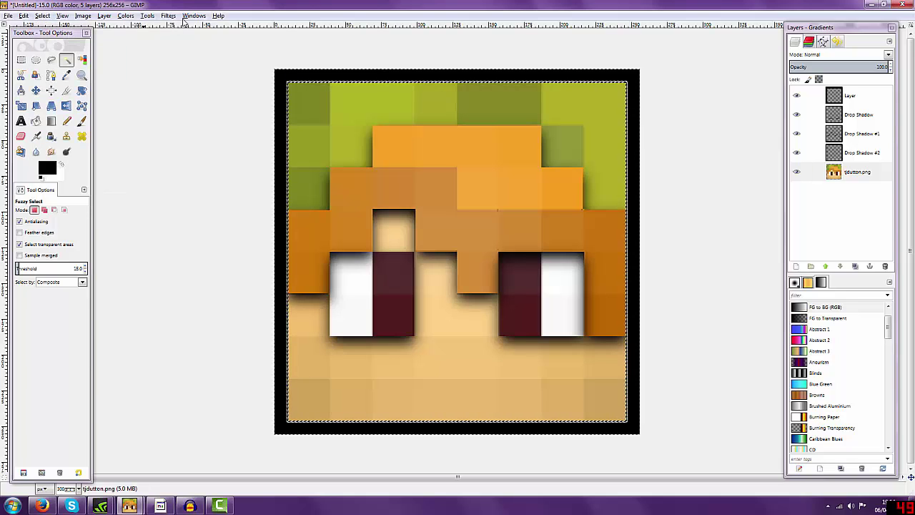
{"action": "left_click", "coordinate": [168, 16]}
{"action": "left_click", "coordinate": [179, 29]}
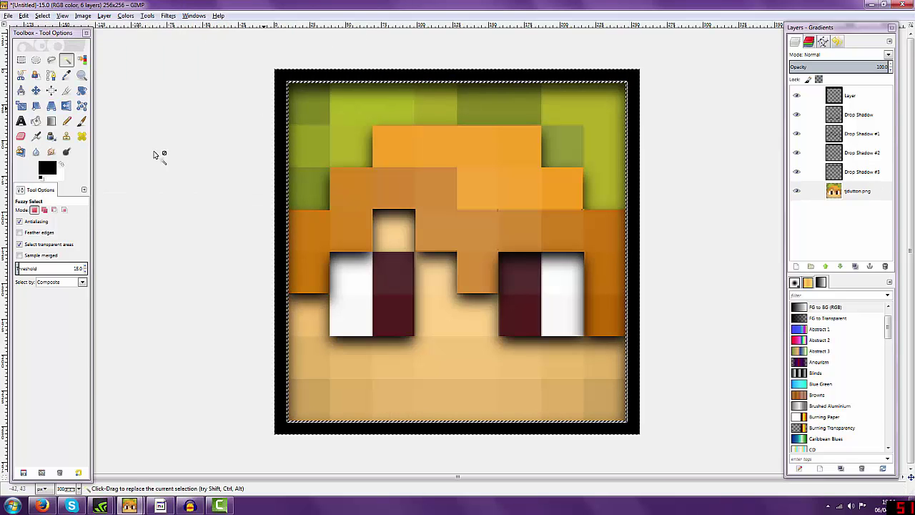
{"action": "left_click", "coordinate": [43, 16]}
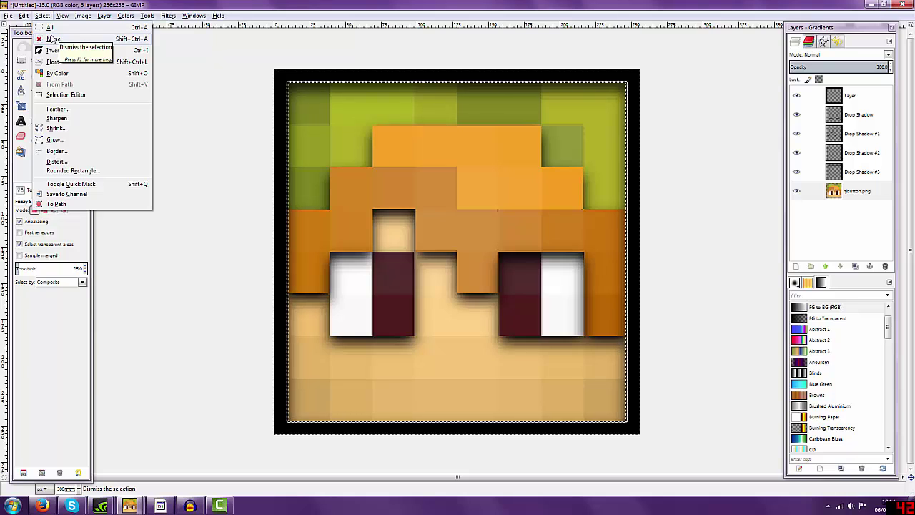
{"action": "left_click", "coordinate": [51, 38]}
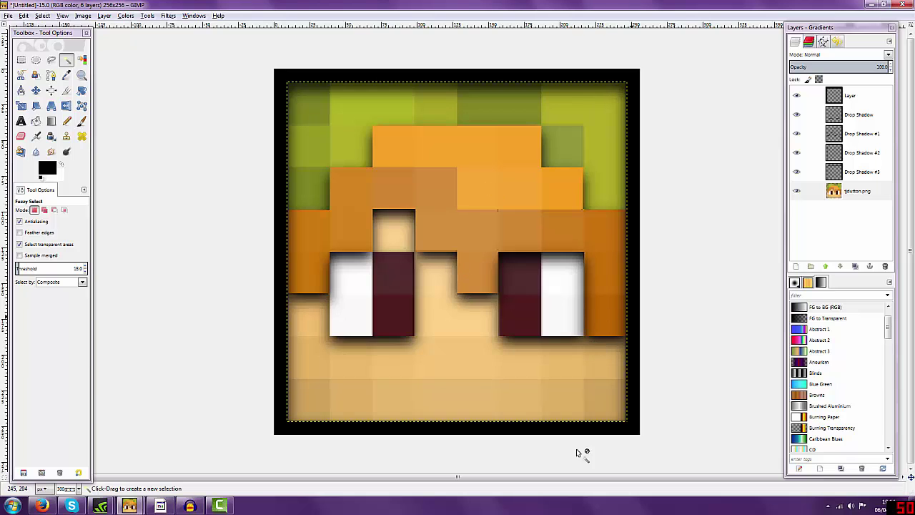
{"action": "left_click", "coordinate": [565, 143], "text": "shift"}
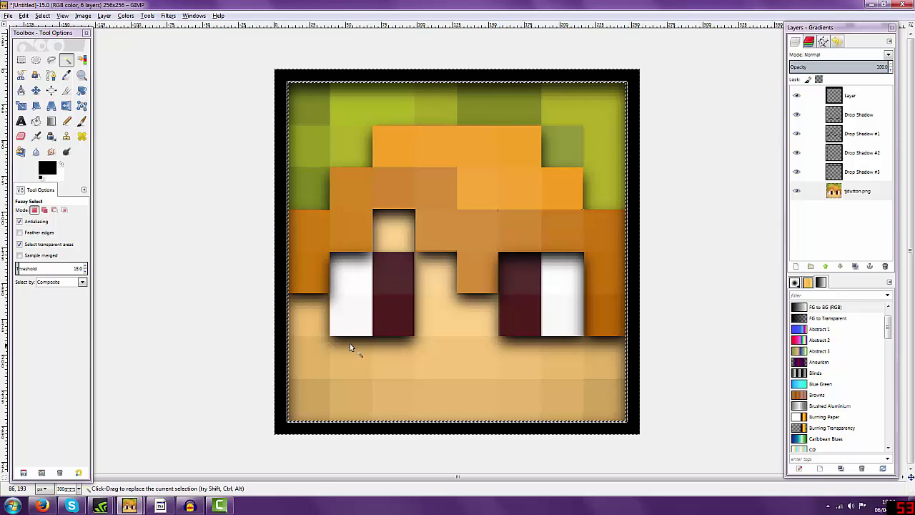
Apply a centred drop shadow with blur 18, then delete the misplaced Drop Shadow #4 layer
{"action": "left_click", "coordinate": [42, 16]}
{"action": "left_click", "coordinate": [50, 40]}
{"action": "left_click", "coordinate": [168, 15]}
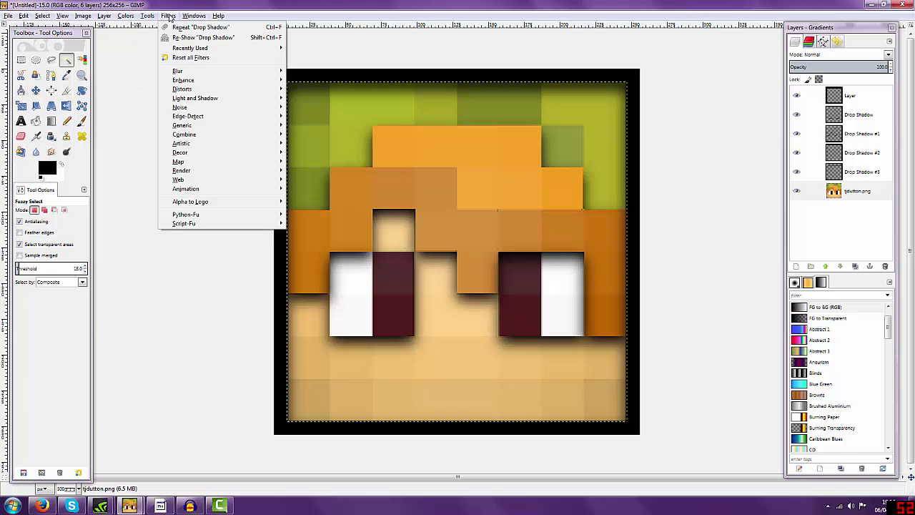
{"action": "mouse_move", "coordinate": [211, 98]}
{"action": "left_click", "coordinate": [314, 148]}
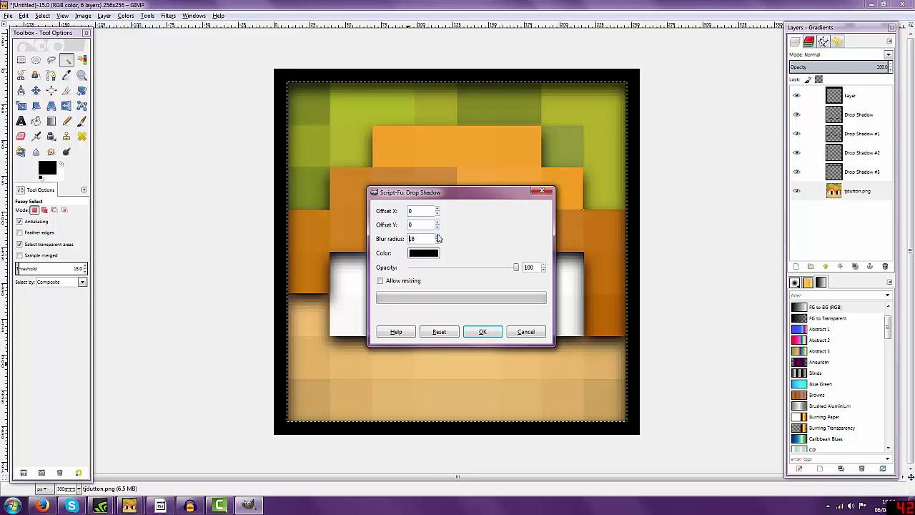
{"action": "left_click", "coordinate": [473, 331]}
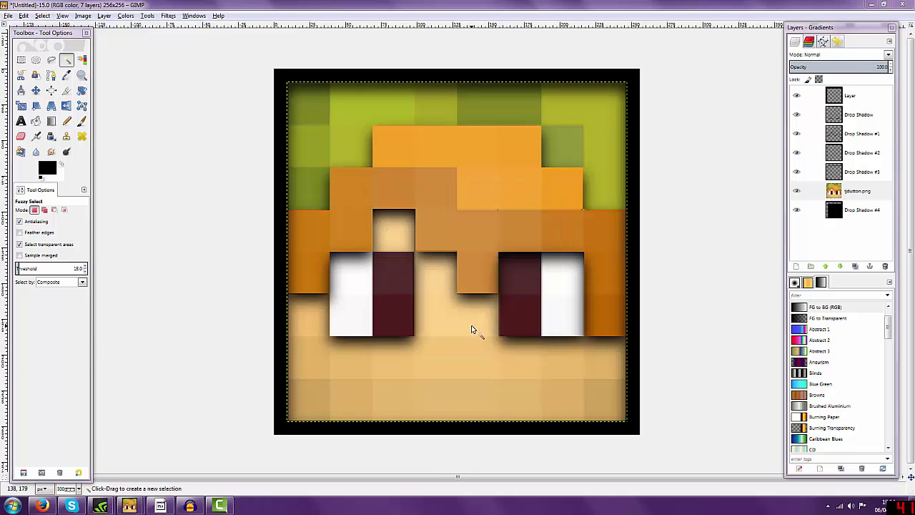
{"action": "left_click", "coordinate": [832, 193]}
{"action": "left_click", "coordinate": [840, 210]}
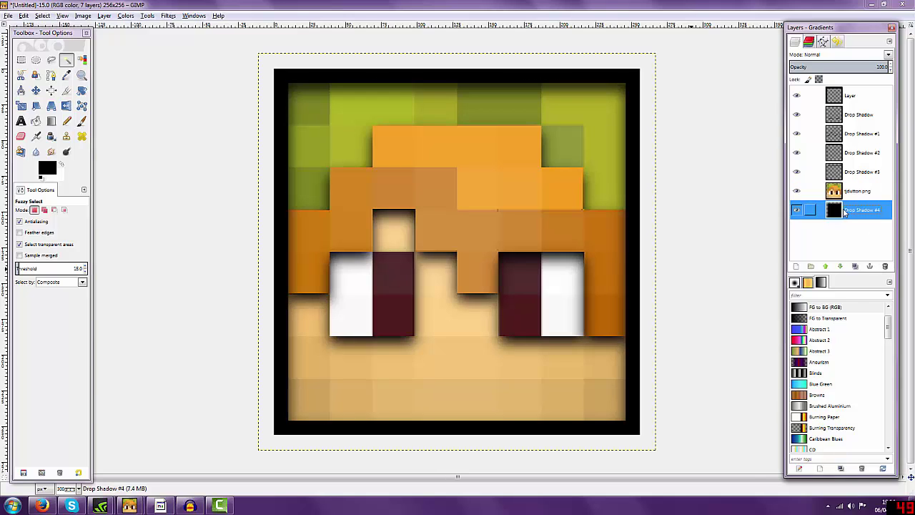
{"action": "right_click", "coordinate": [843, 210]}
{"action": "left_click", "coordinate": [784, 290]}
Select the head's outline, invert it, repeat the drop shadow on the inner edges, then deselect
{"action": "right_click", "coordinate": [846, 193]}
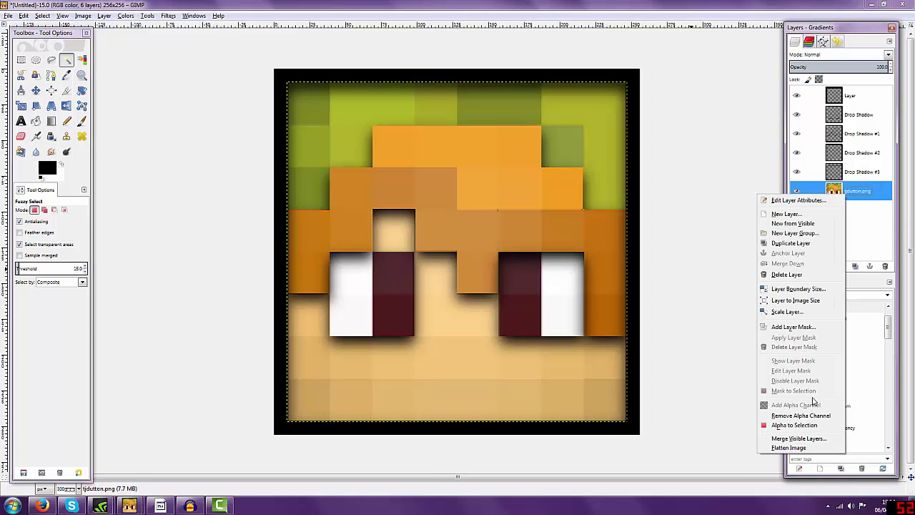
{"action": "left_click", "coordinate": [796, 427]}
{"action": "key", "text": "ctrl+f"}
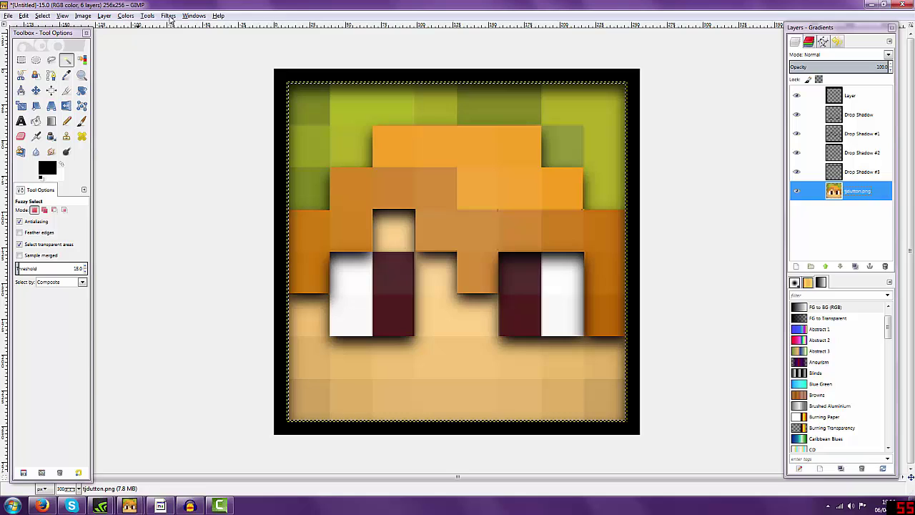
{"action": "key", "text": "ctrl+z"}
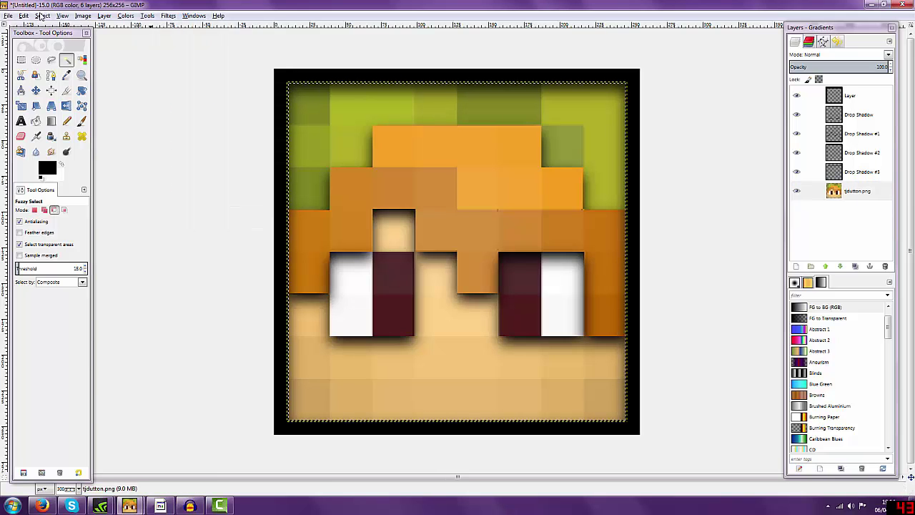
{"action": "left_click", "coordinate": [42, 16]}
{"action": "left_click", "coordinate": [57, 50]}
{"action": "left_click", "coordinate": [168, 16]}
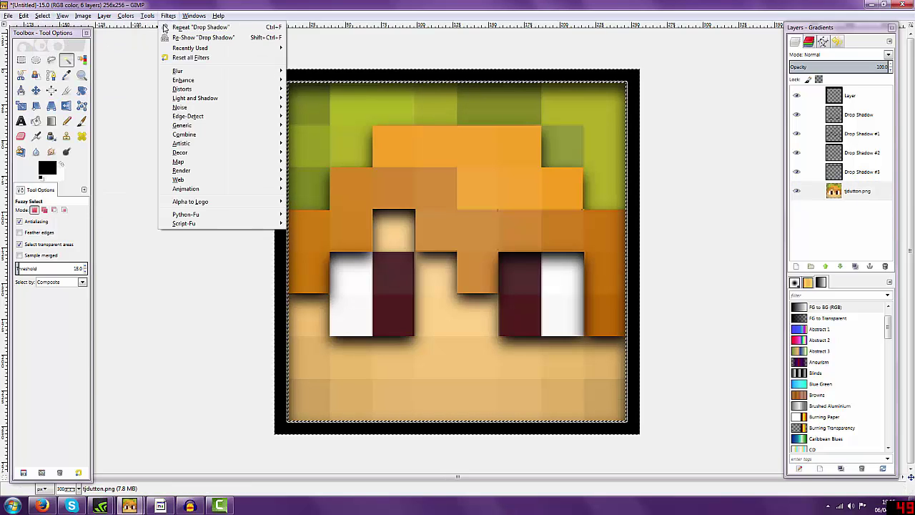
{"action": "left_click", "coordinate": [172, 28]}
{"action": "left_click", "coordinate": [43, 16]}
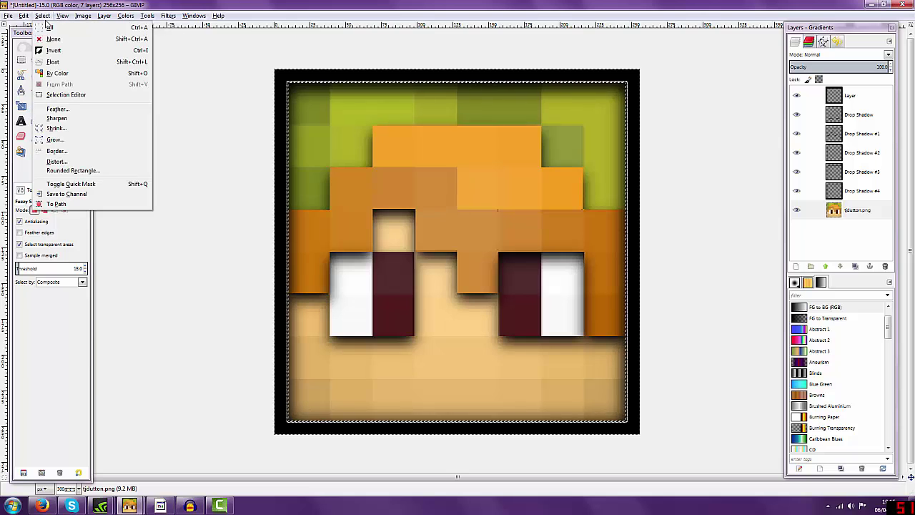
{"action": "left_click", "coordinate": [53, 40]}
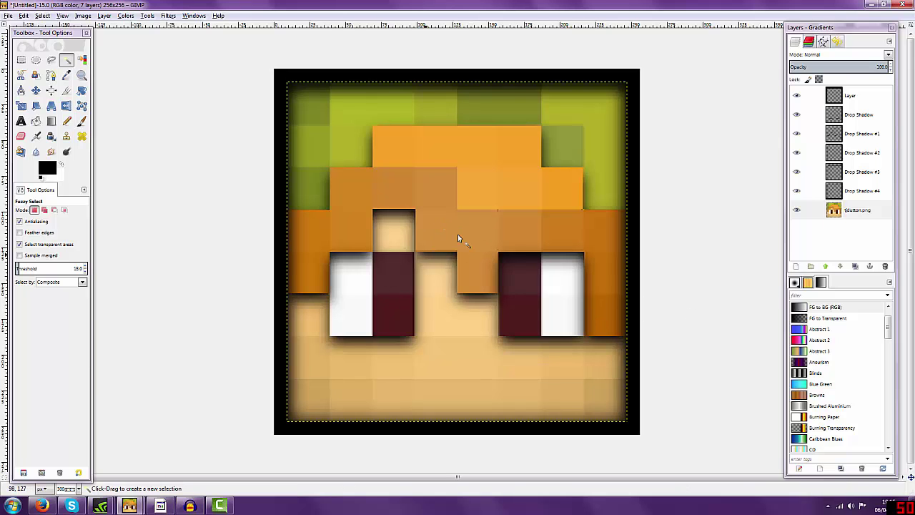
Show the YouTube channel tab in Firefox, check the GIMP avatar briefly, then return to the channel
{"action": "left_click", "coordinate": [42, 506]}
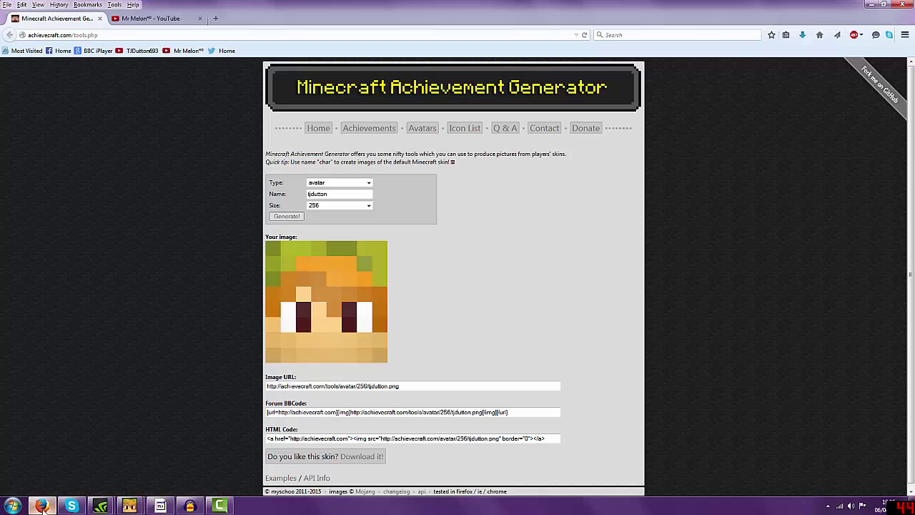
{"action": "left_click", "coordinate": [150, 18]}
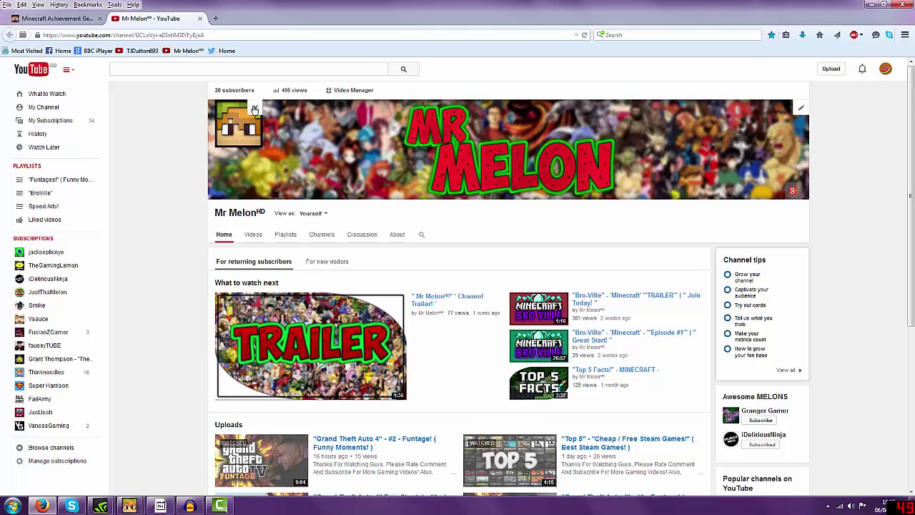
{"action": "mouse_move", "coordinate": [129, 506]}
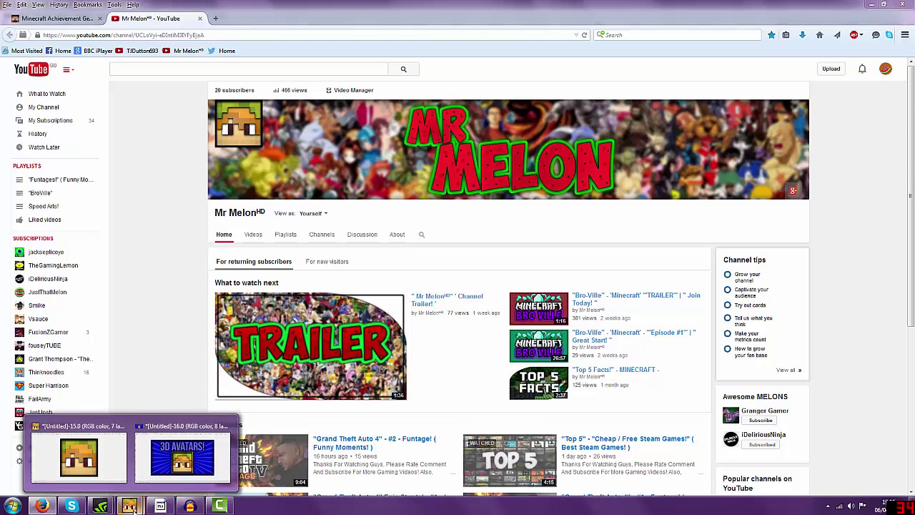
{"action": "left_click", "coordinate": [79, 456]}
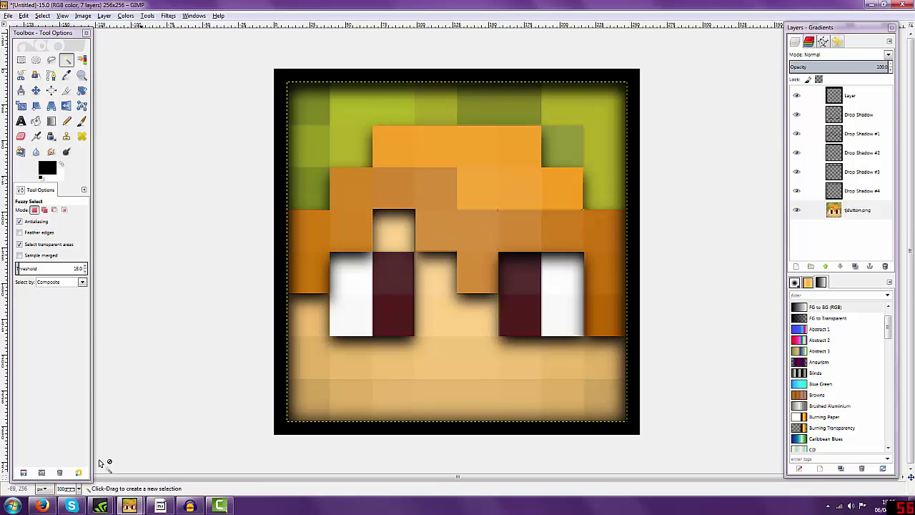
{"action": "left_click", "coordinate": [41, 506]}
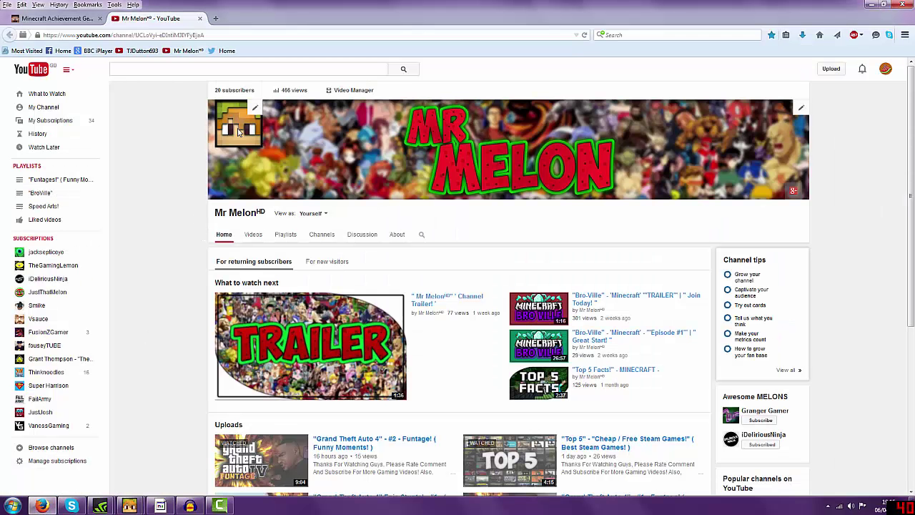
Bring the GIMP window with the shaded seven-layer avatar head back to the front
{"action": "mouse_move", "coordinate": [131, 506]}
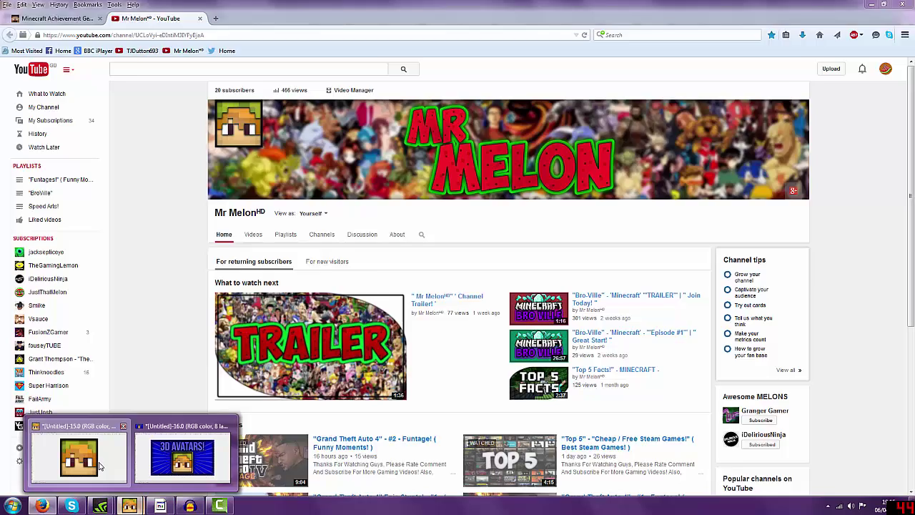
{"action": "left_click", "coordinate": [101, 467]}
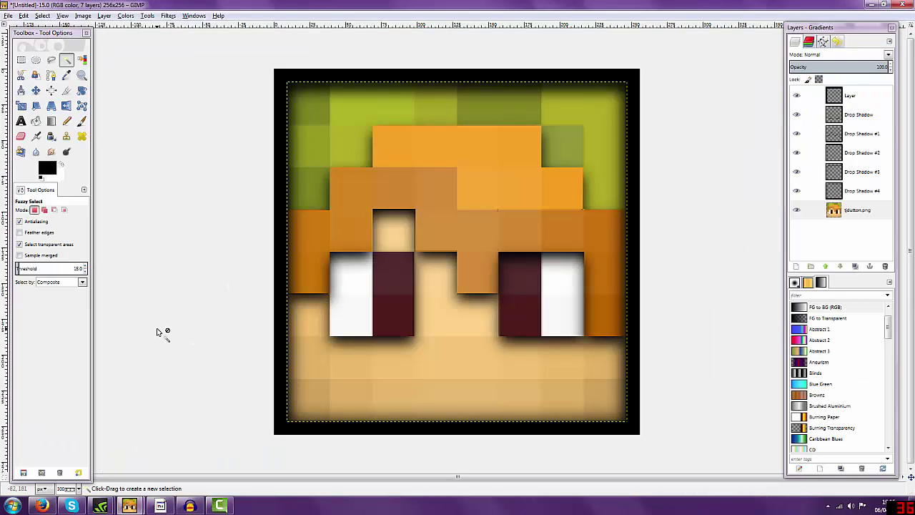